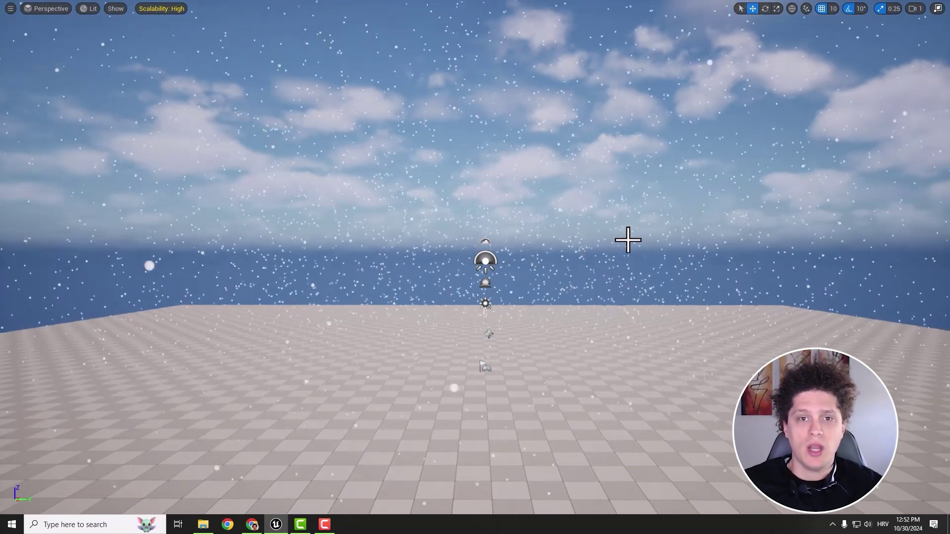
# - Exit the fullscreen snowfall view to restore the editor panels and Content Browser
pyautogui.press('F11')
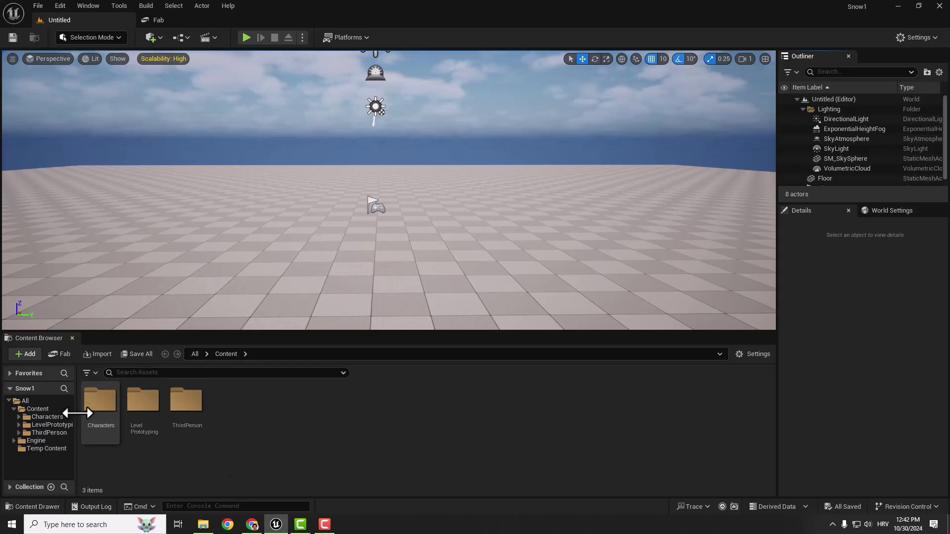
# - Create a Niagara System from the Fountain emitter template in Content and name it NS_Snow
pyautogui.click(32, 408)
pyautogui.rightClick(254, 407)
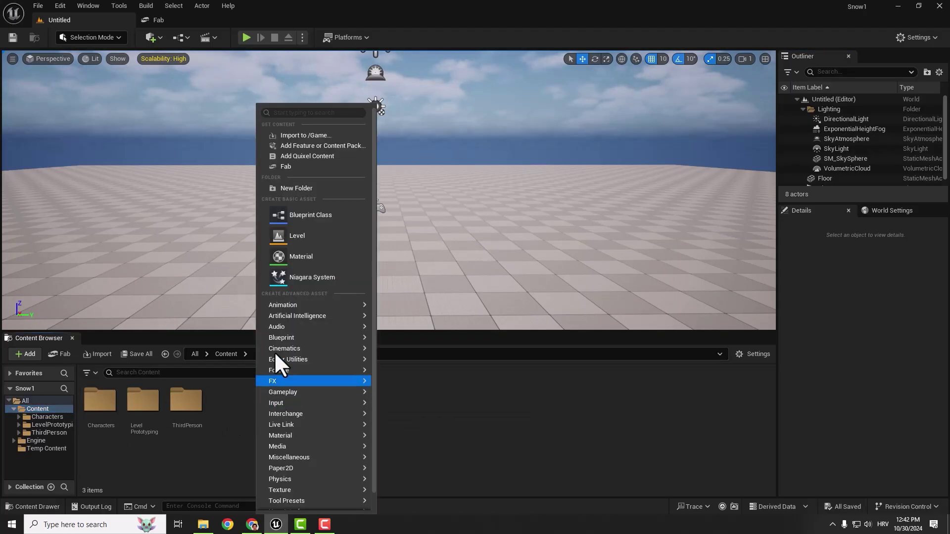
pyautogui.click(306, 277)
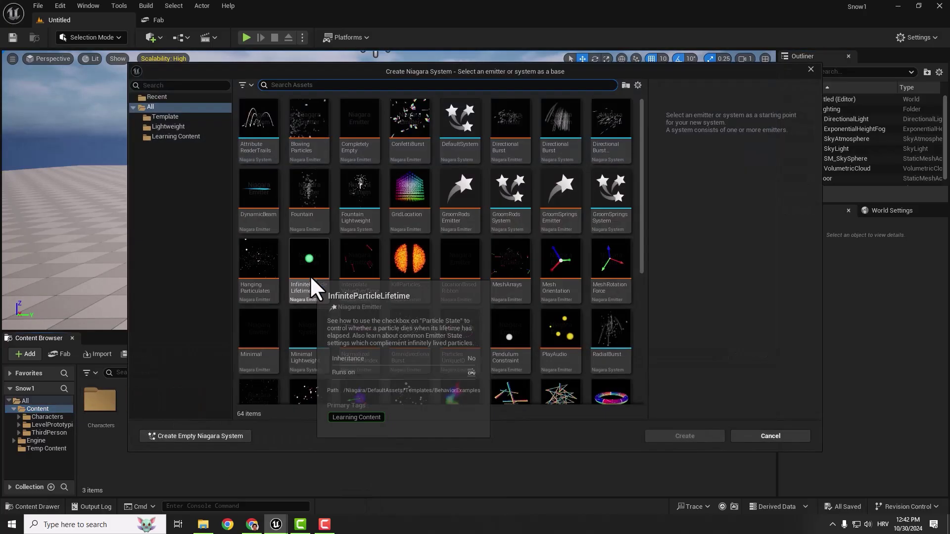
pyautogui.write('fountai')
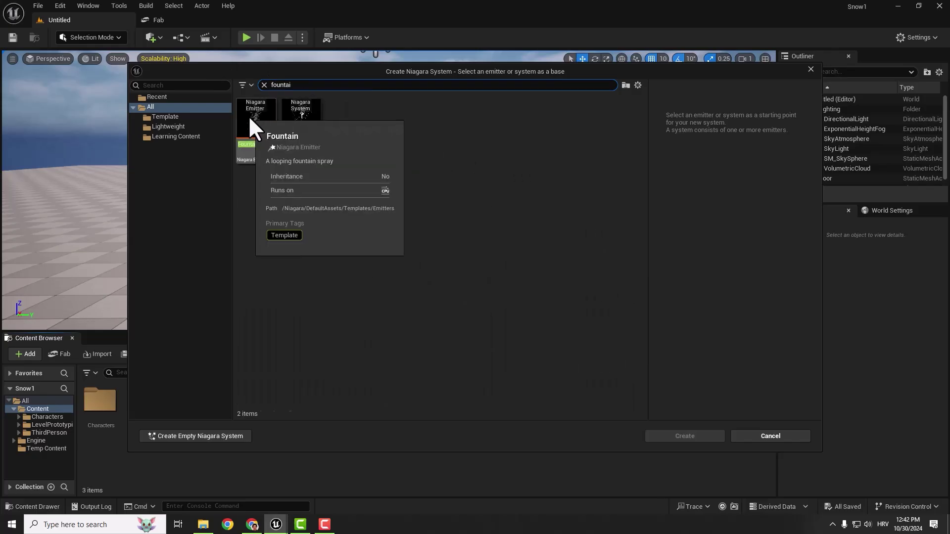
pyautogui.click(250, 118)
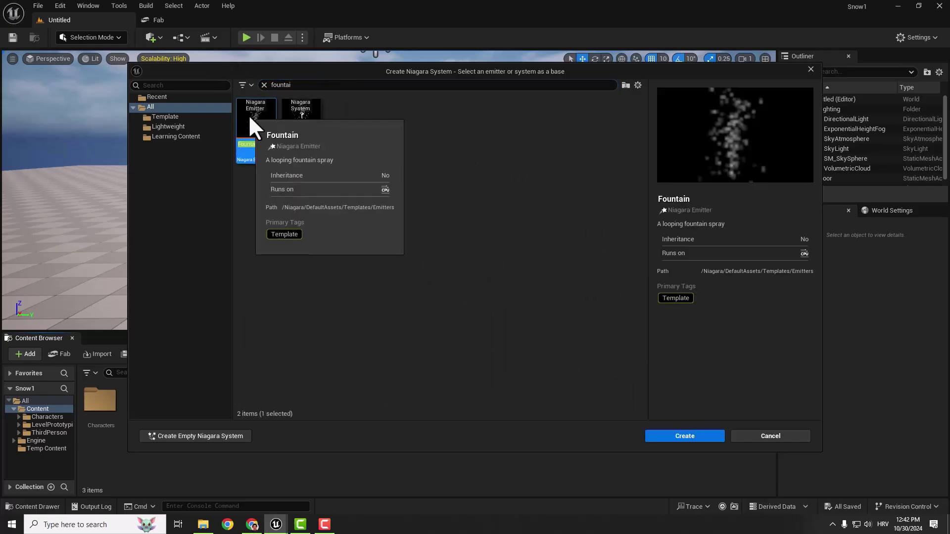
pyautogui.click(684, 435)
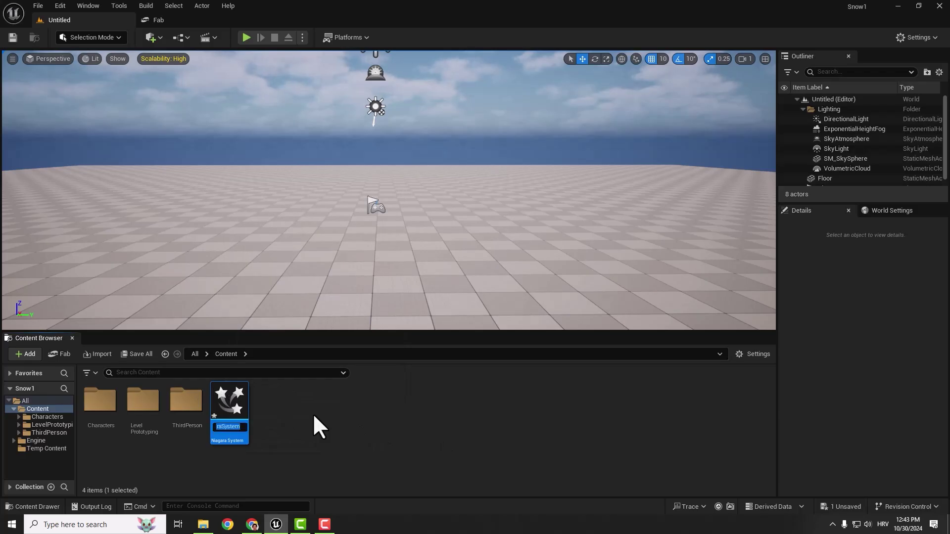
pyautogui.write('NS_Snow')
pyautogui.press('Return')
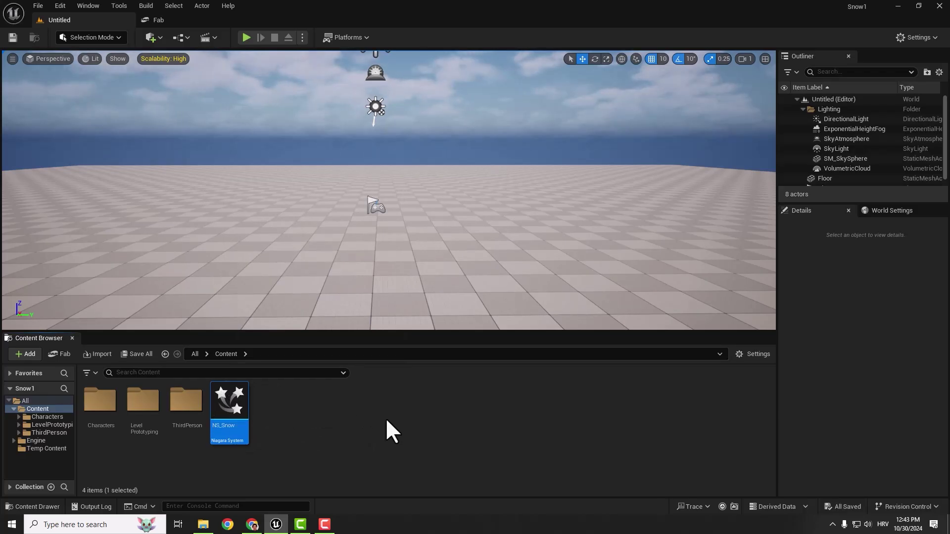
pyautogui.click(386, 421)
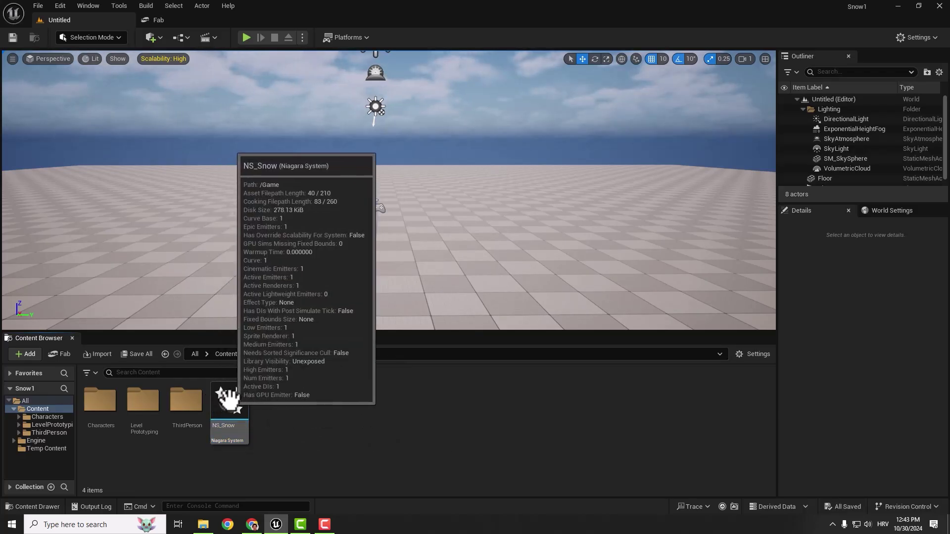
# - Open NS_Snow and review the Fountain's Particle State, Gravity Force and Scale Color modules
pyautogui.doubleClick(228, 399)
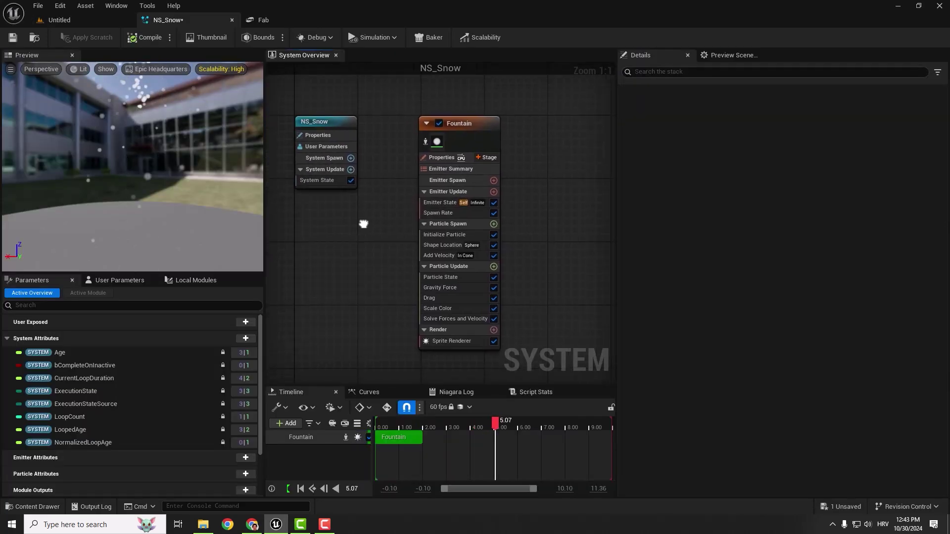
pyautogui.moveTo(364, 224); pyautogui.dragTo(363, 224, button='right')
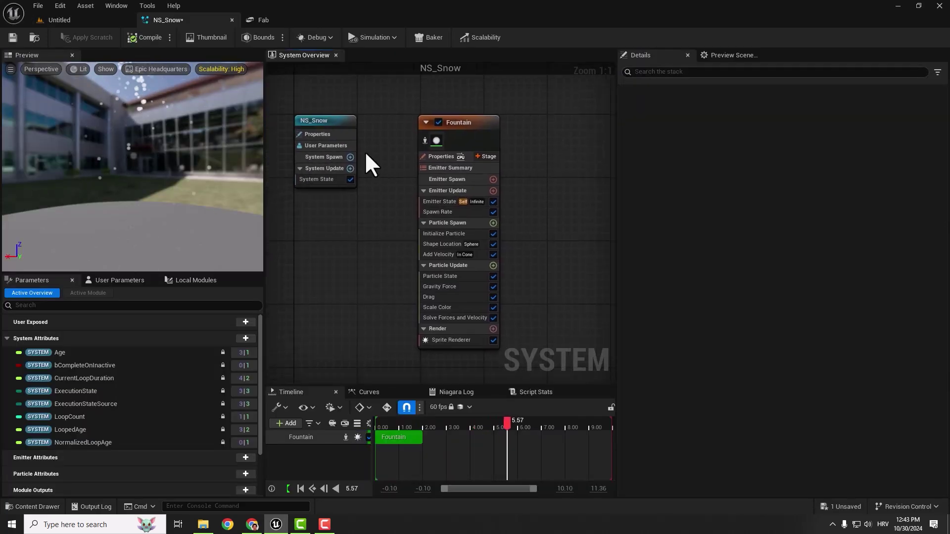
pyautogui.click(460, 121)
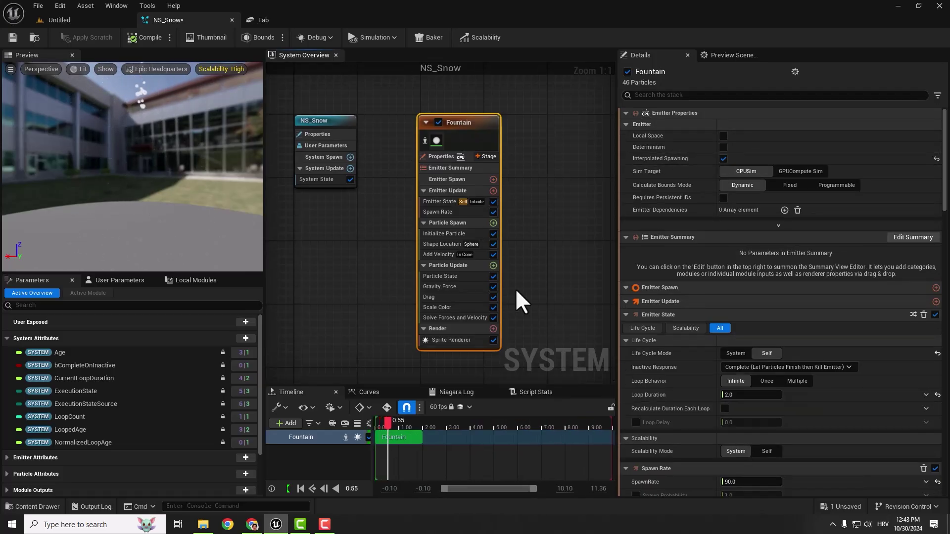
pyautogui.click(447, 276)
pyautogui.click(444, 288)
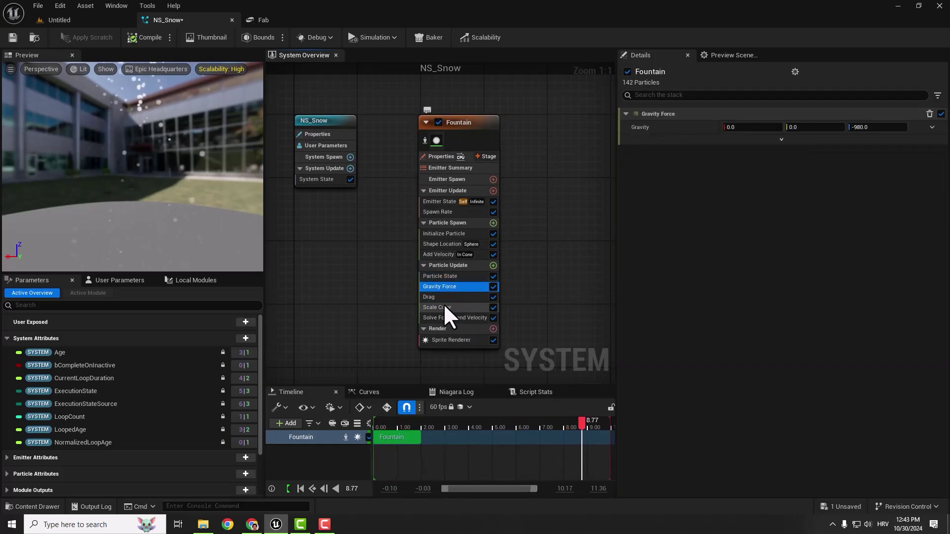
pyautogui.click(444, 306)
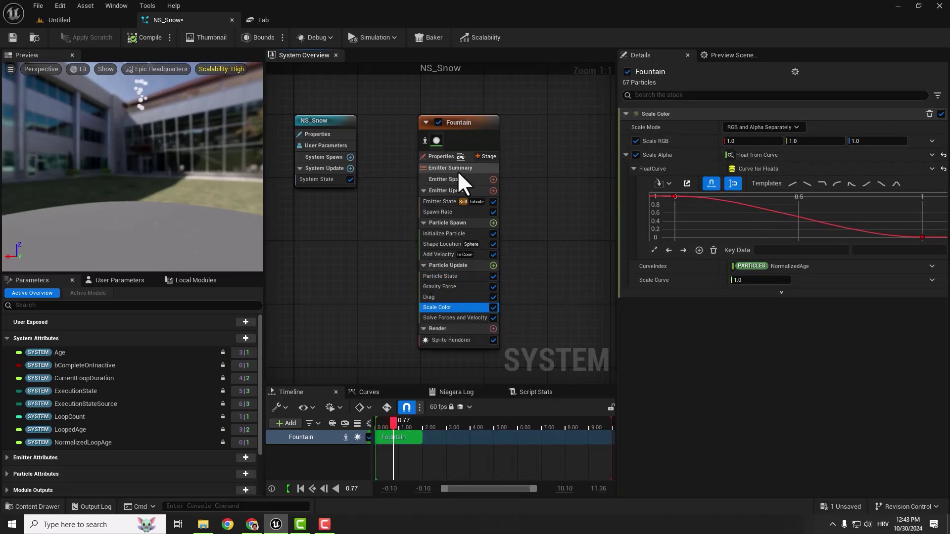
pyautogui.click(454, 126)
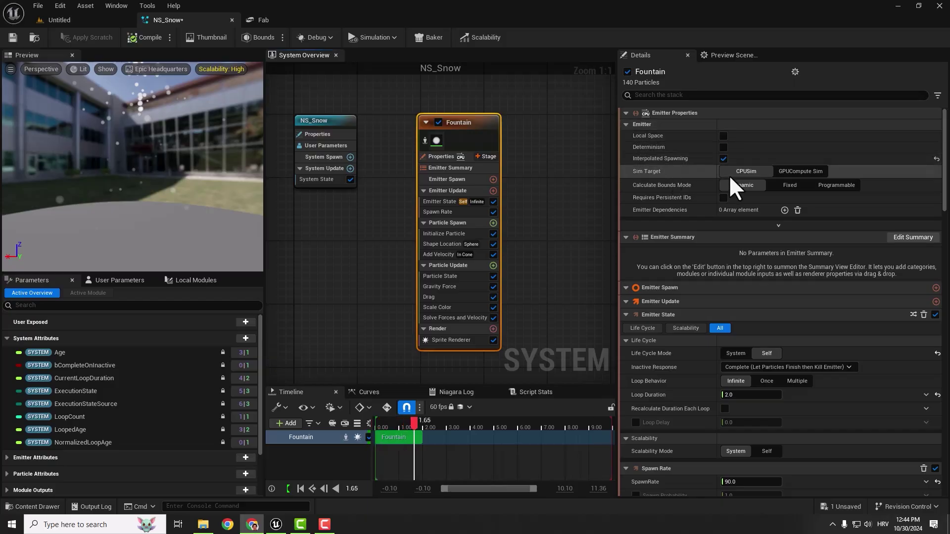
# - Set the Fountain emitter to GPUCompute Sim with Fixed bounds and save the asset
pyautogui.click(794, 171)
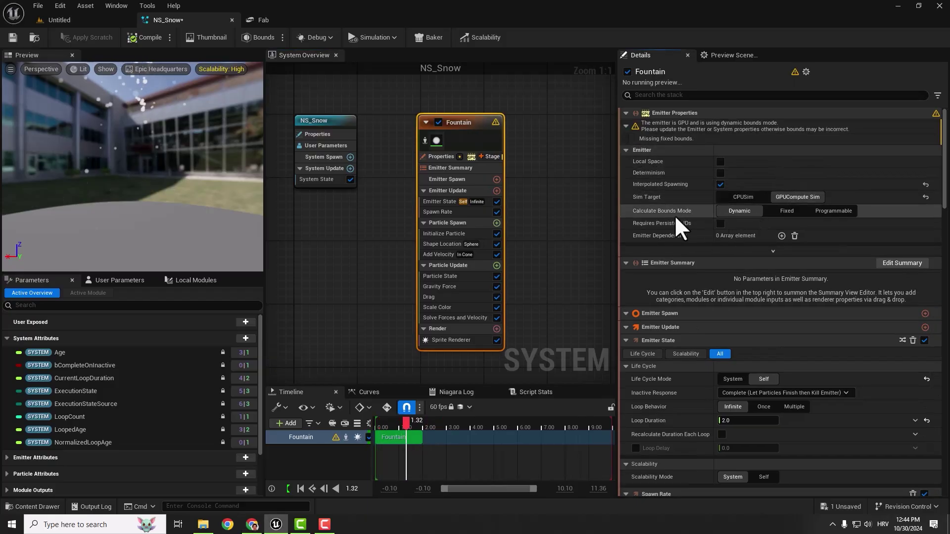
pyautogui.click(788, 210)
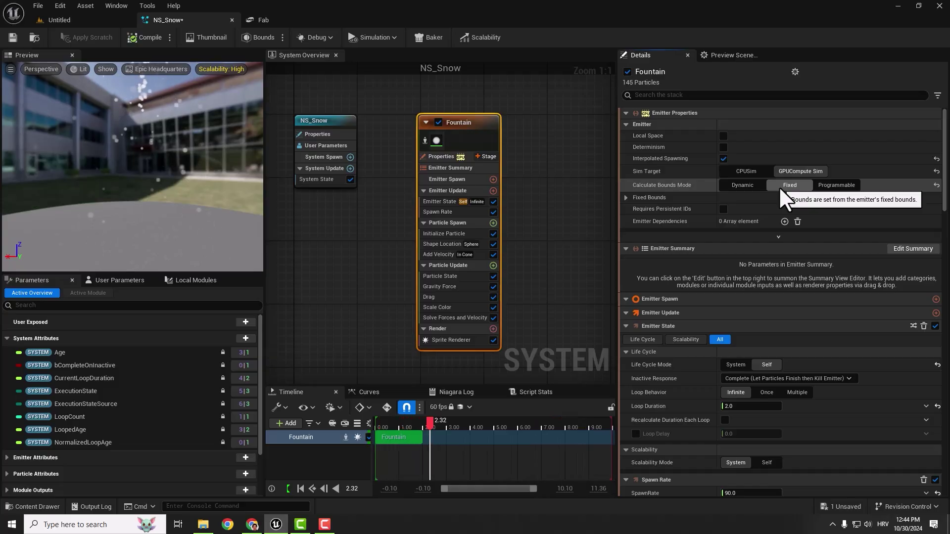
pyautogui.hotkey('ctrl', 's')
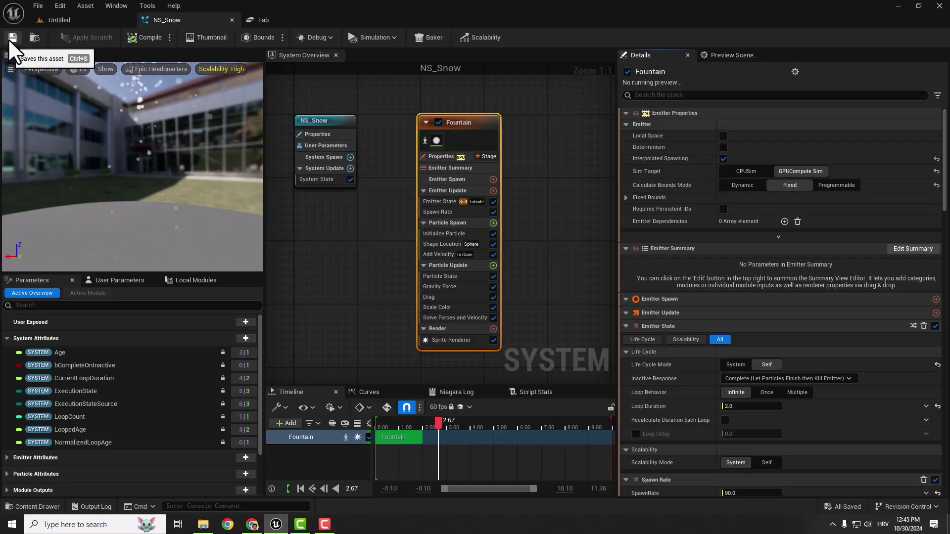
# - Set Add Velocity's speed range to minimum -1000 and maximum -850
pyautogui.click(668, 94)
pyautogui.write('add')
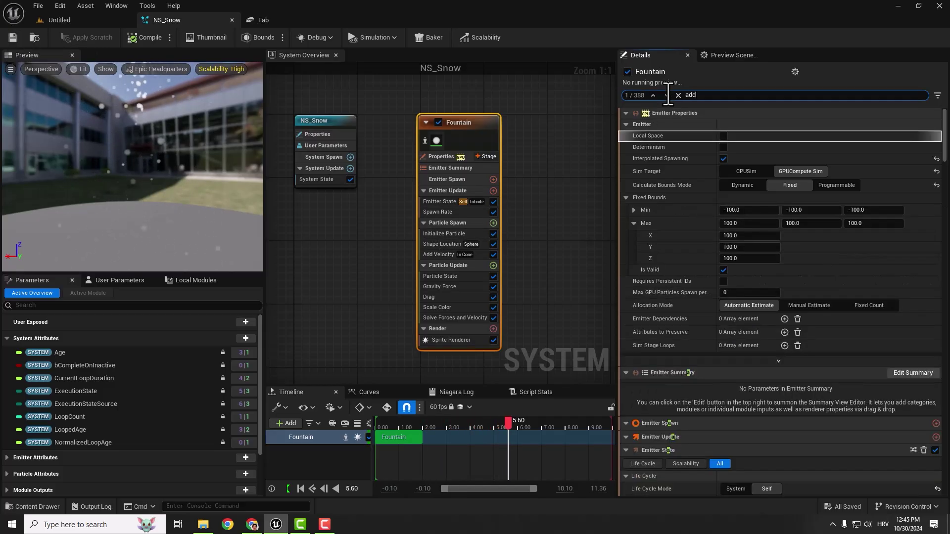
pyautogui.write(' velocity')
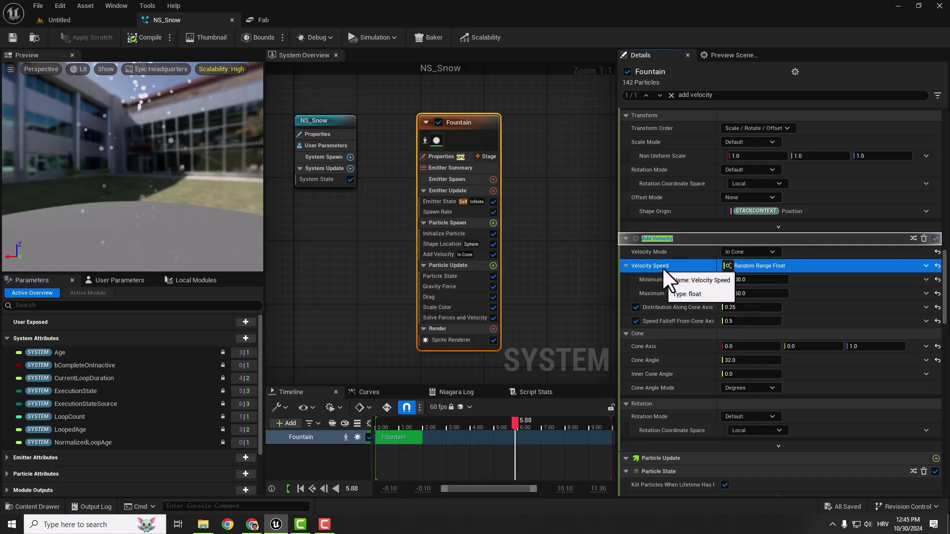
pyautogui.click(700, 280)
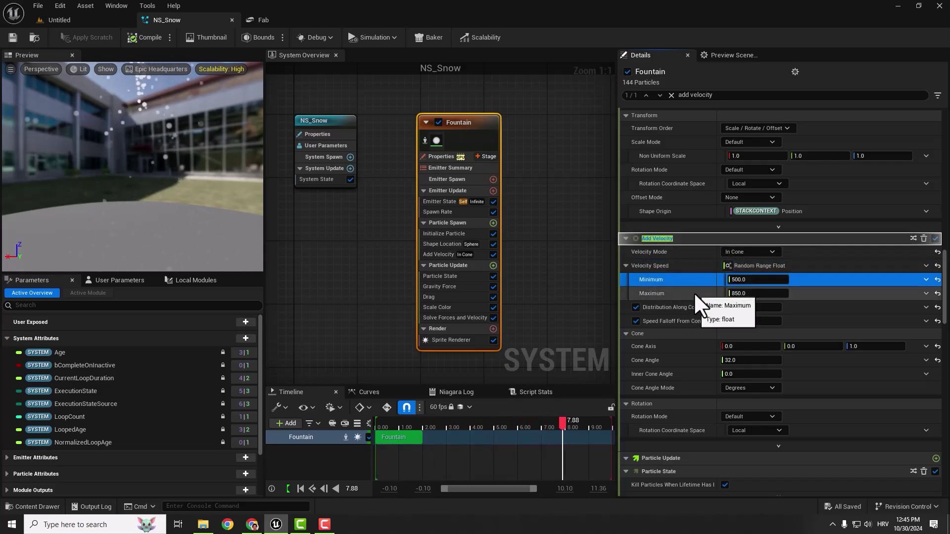
pyautogui.click(695, 293)
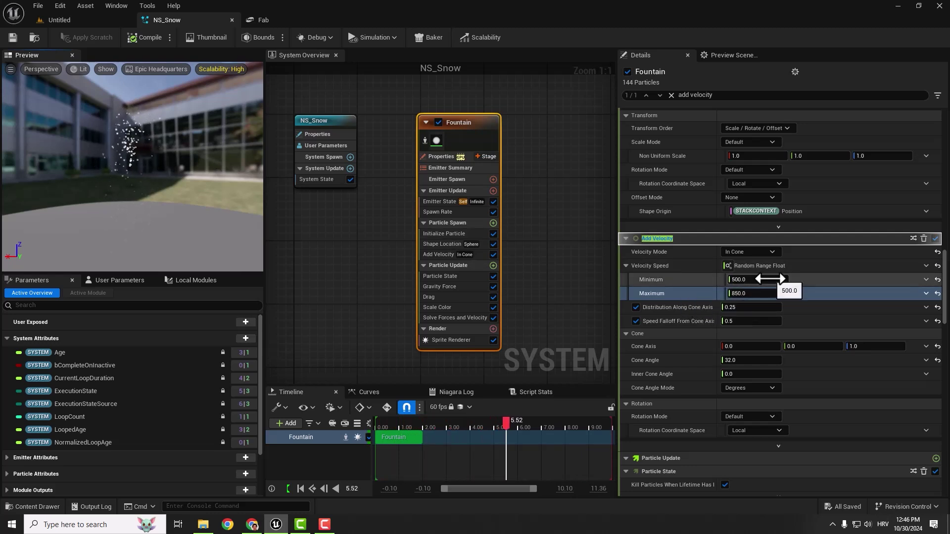
pyautogui.click(742, 279)
pyautogui.write('-1000')
pyautogui.click(761, 293)
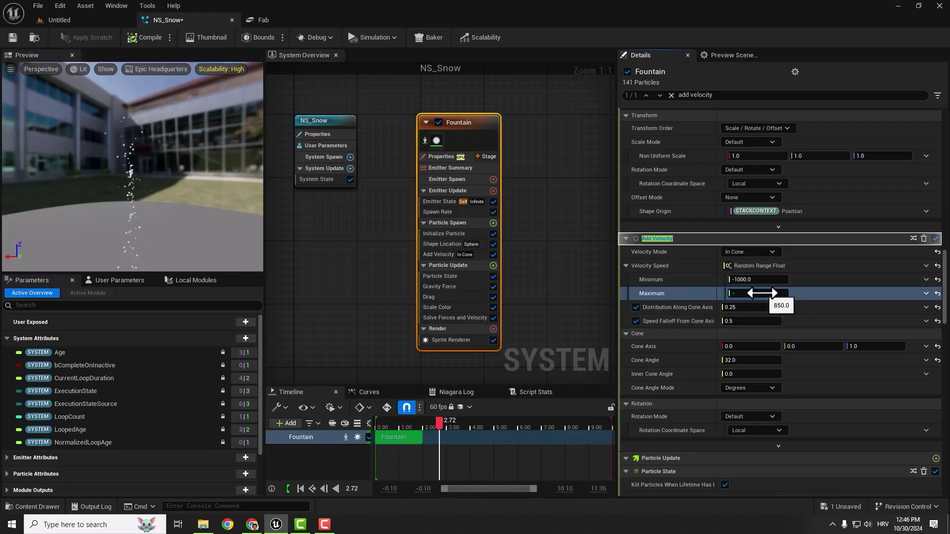
pyautogui.write('-85')
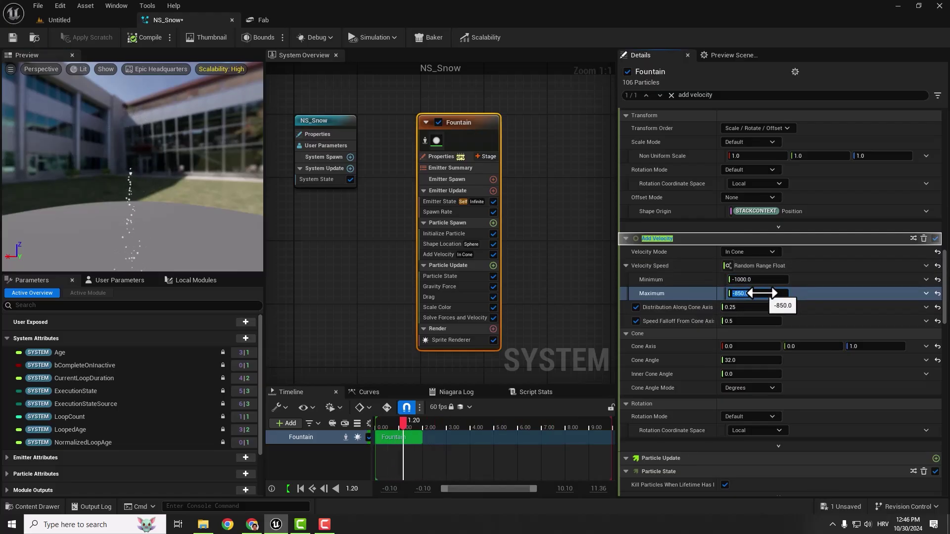
pyautogui.press('Return')
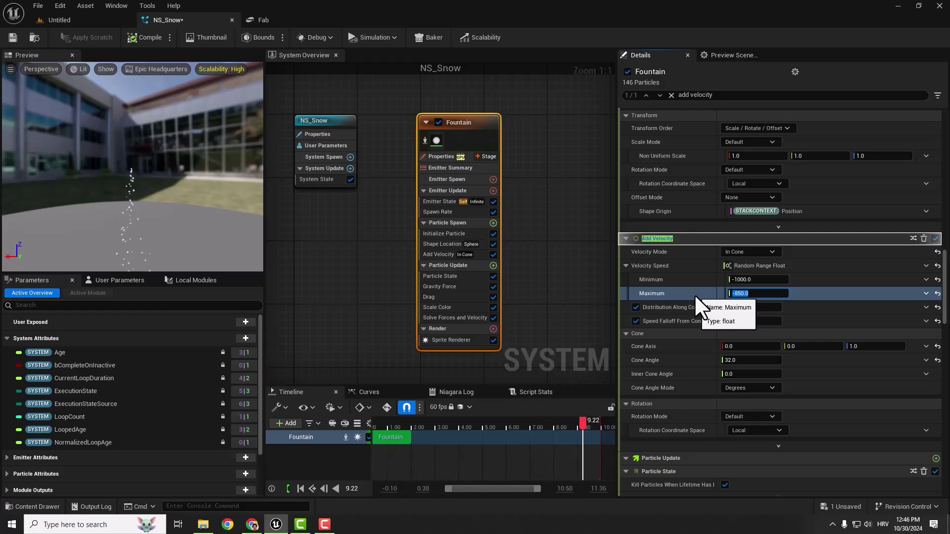
# - Set the Add Velocity cone angle to 45 and save NS_Snow
pyautogui.click(660, 280)
pyautogui.click(664, 295)
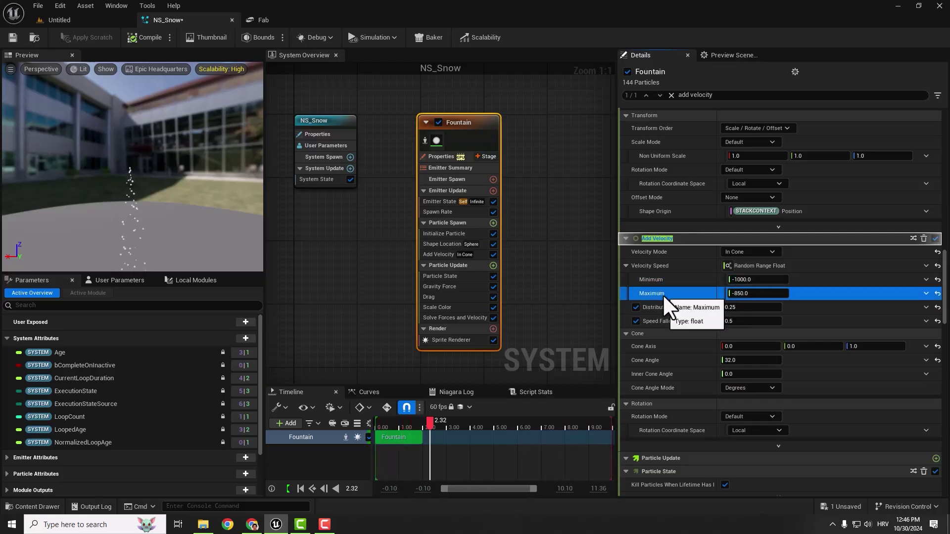
pyautogui.click(742, 293)
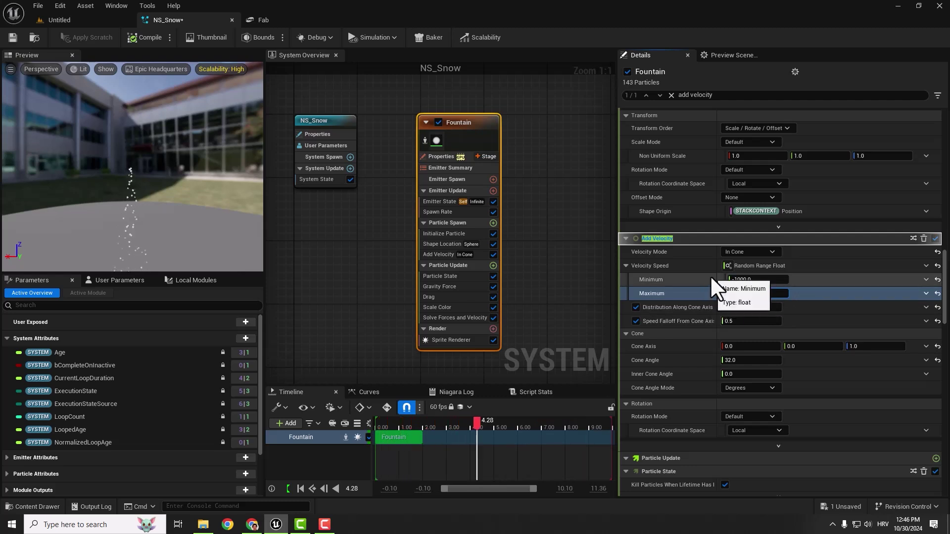
pyautogui.click(752, 294)
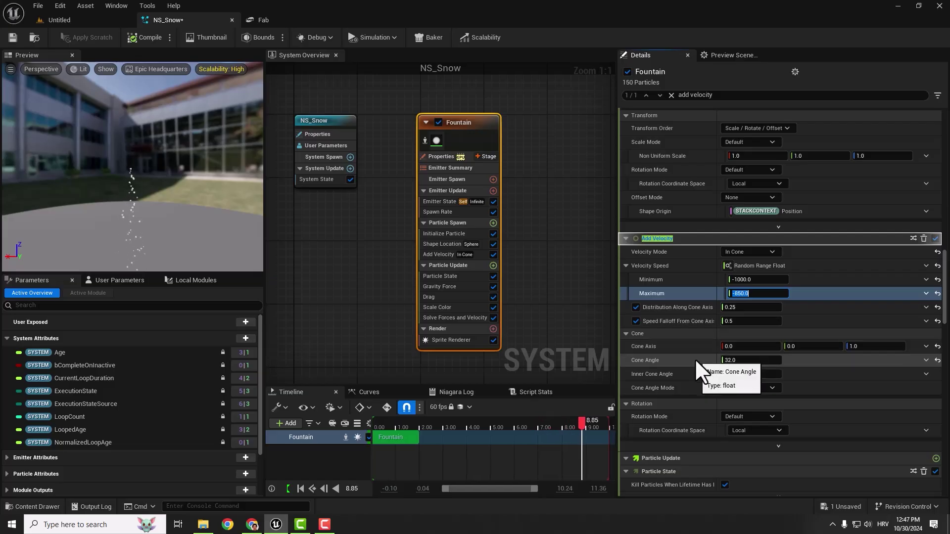
pyautogui.click(742, 361)
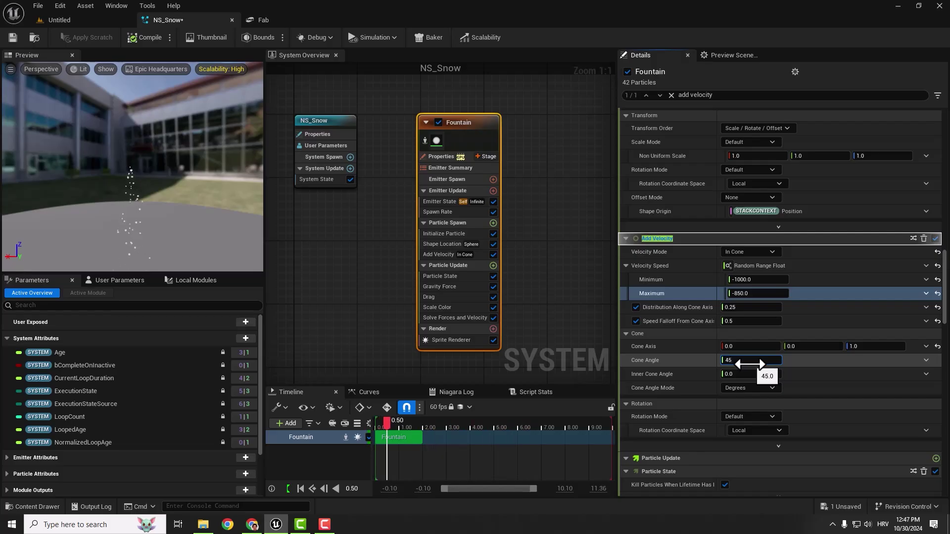
pyautogui.write('45')
pyautogui.press('Return')
pyautogui.hotkey('ctrl', 's')
# - Change the Shape Location sphere radius from 8 to 4000
pyautogui.click(671, 95)
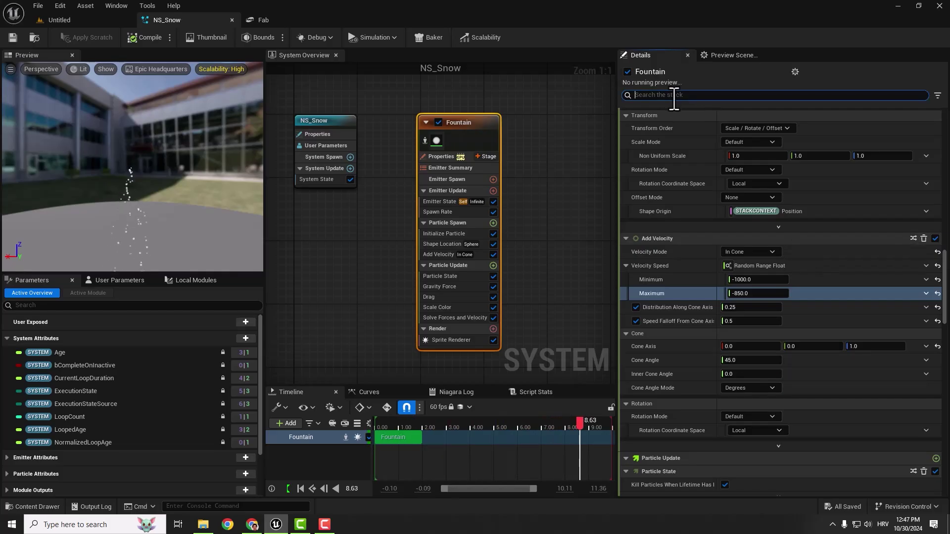
pyautogui.write('shape location')
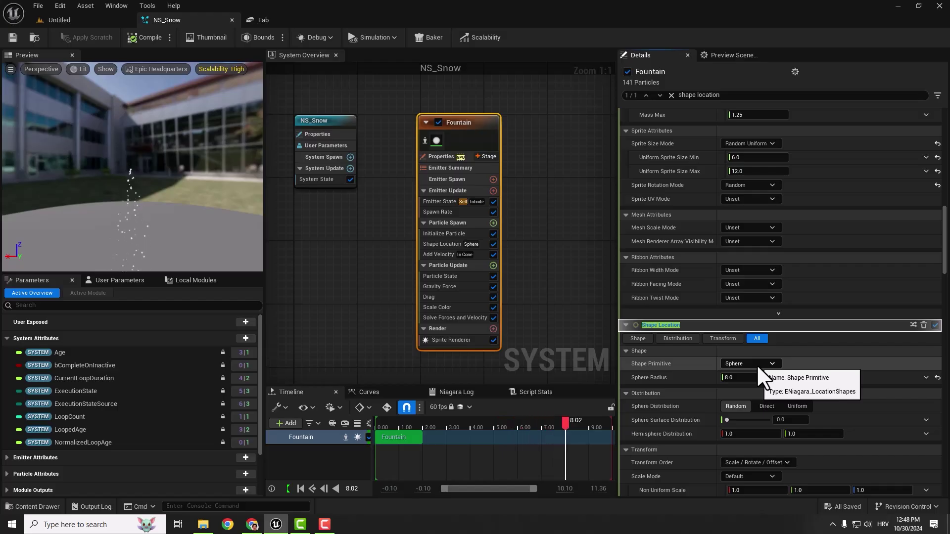
pyautogui.click(752, 382)
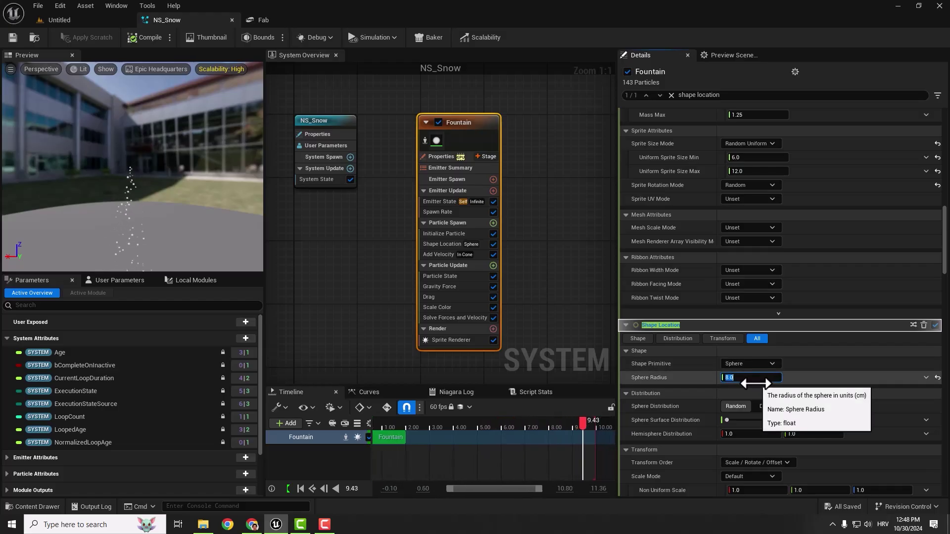
pyautogui.write('4000')
pyautogui.press('Return')
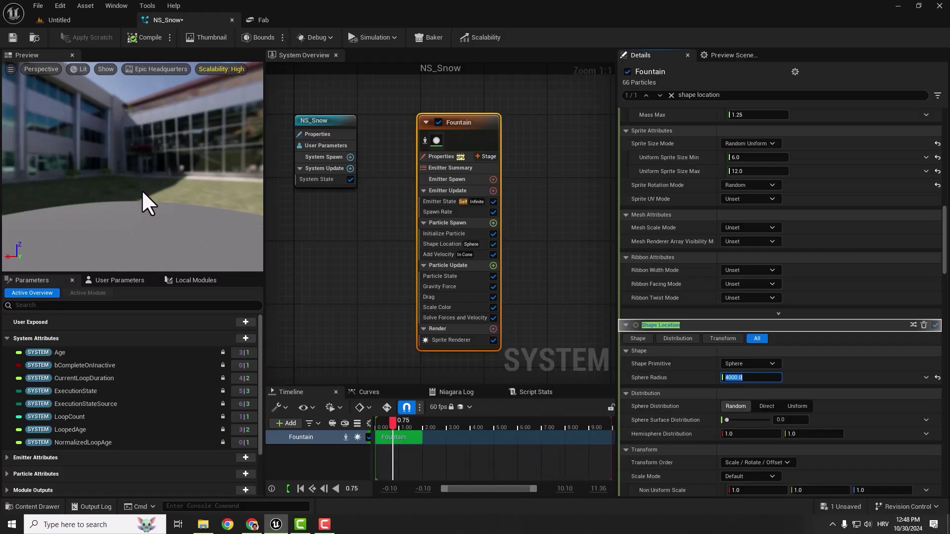
pyautogui.click(671, 95)
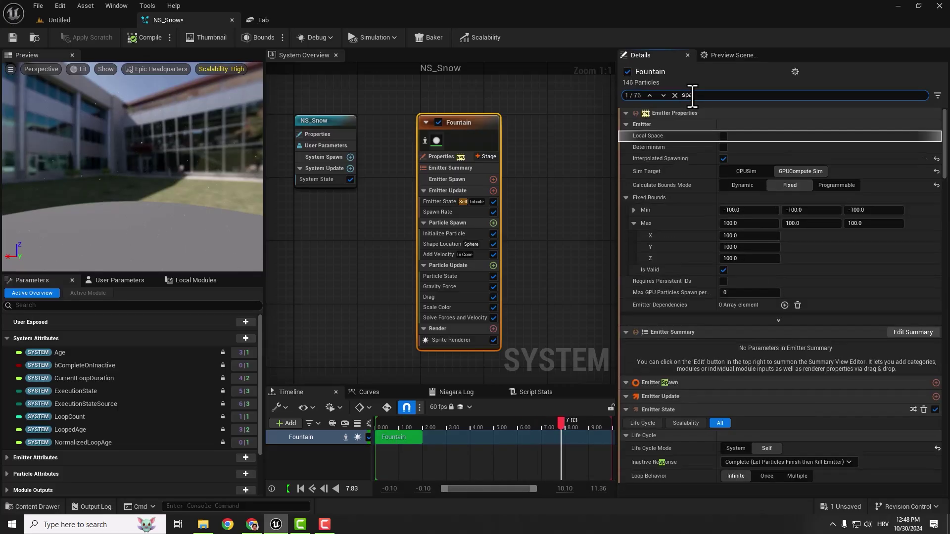
# - Change the Fountain's Spawn Rate from 90 to 3000
pyautogui.write('rate')
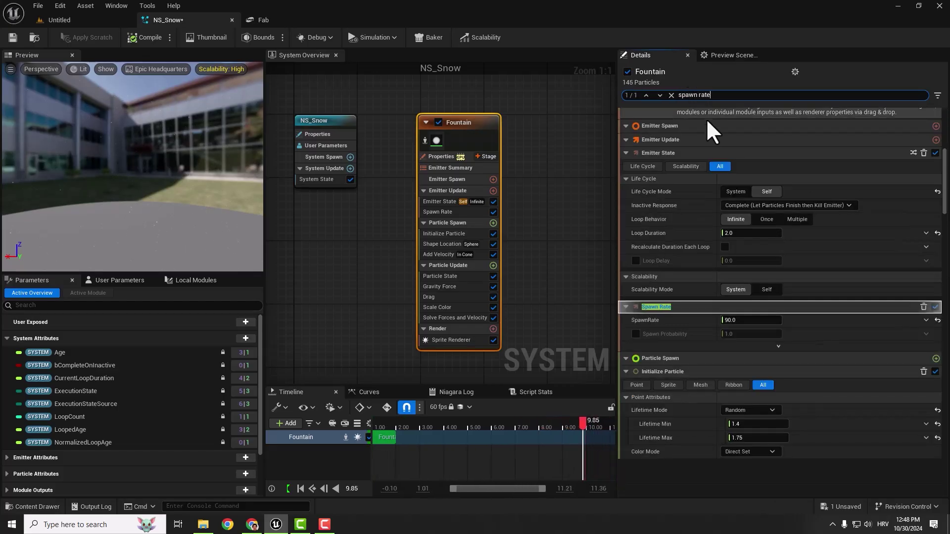
pyautogui.click(753, 194)
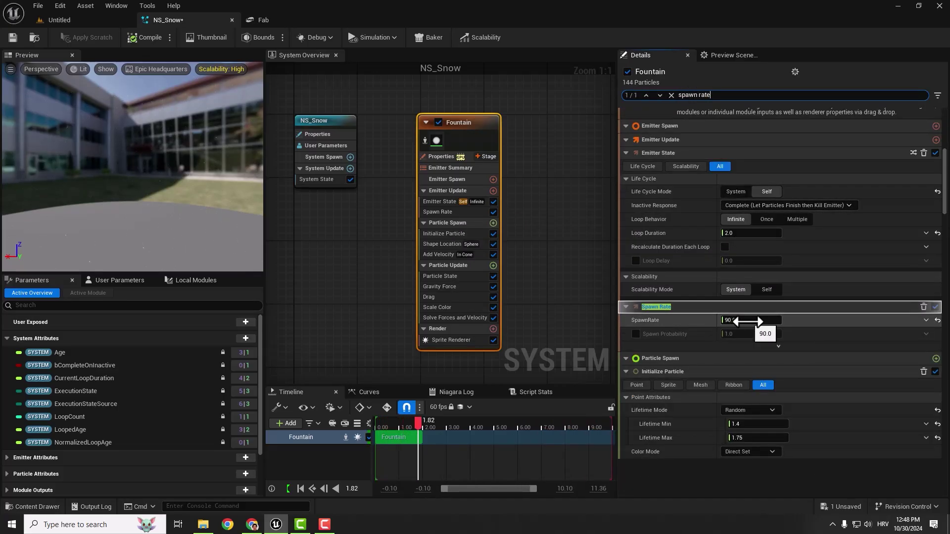
pyautogui.click(747, 320)
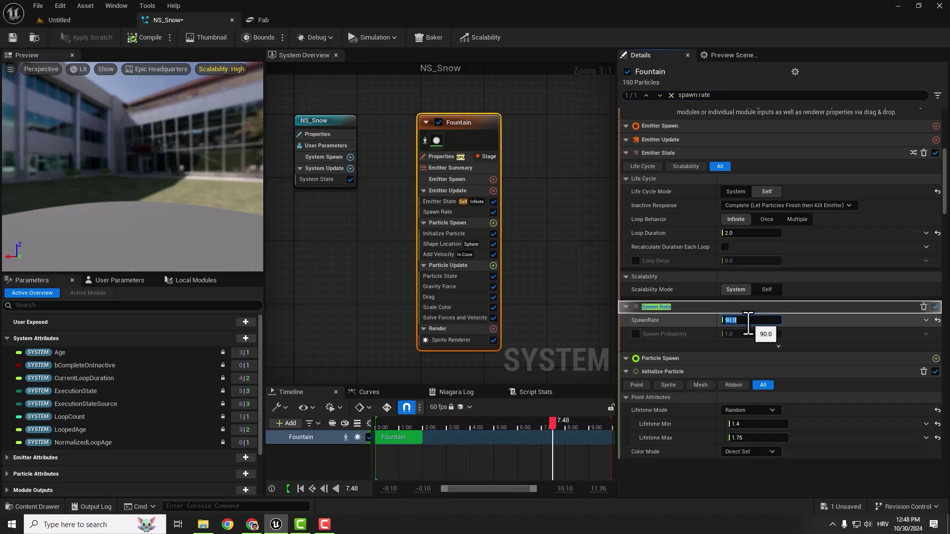
pyautogui.write('300')
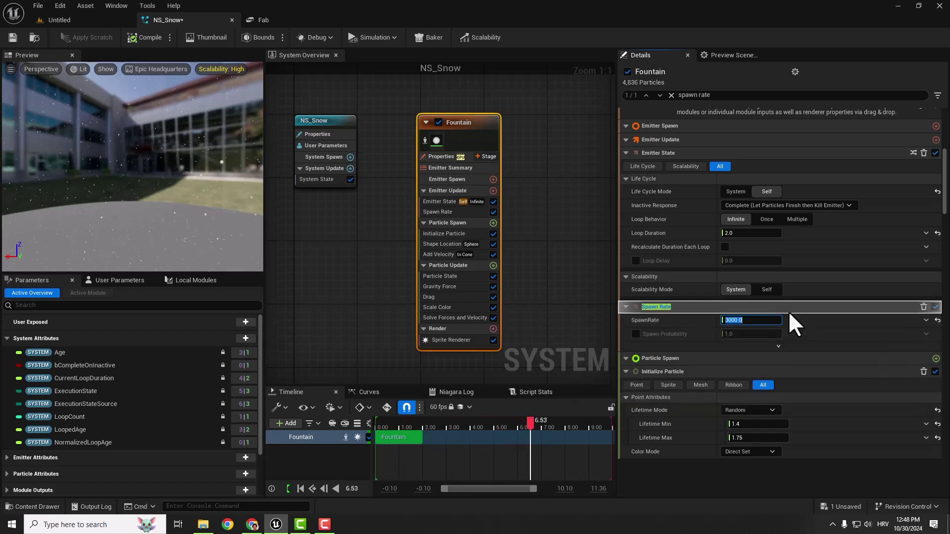
# - Change the Gravity Force Z value from -980 to -25.0
pyautogui.click(672, 95)
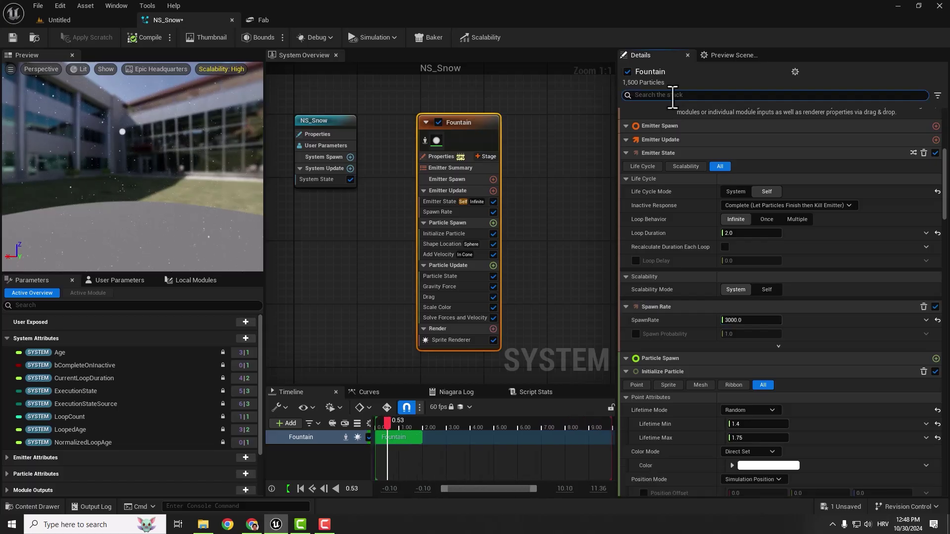
pyautogui.write('gravity')
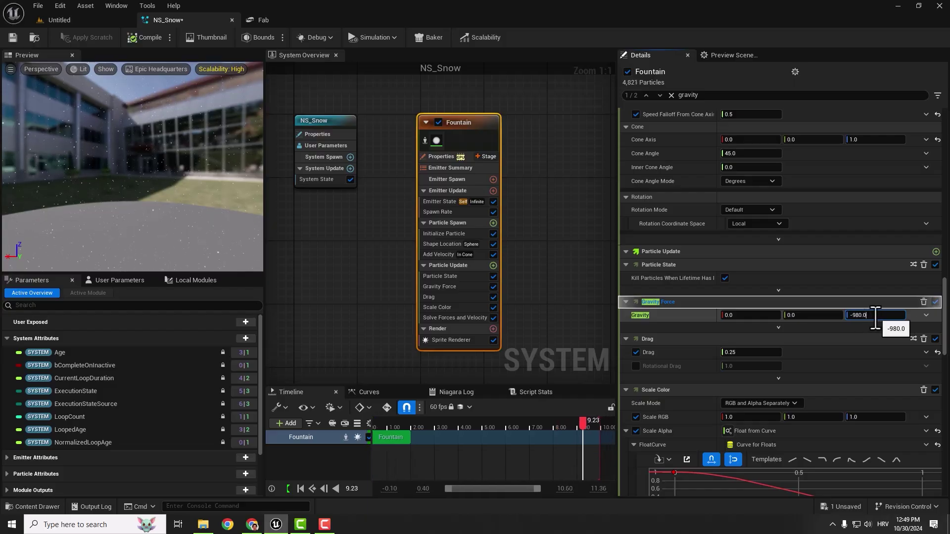
pyautogui.click(868, 315)
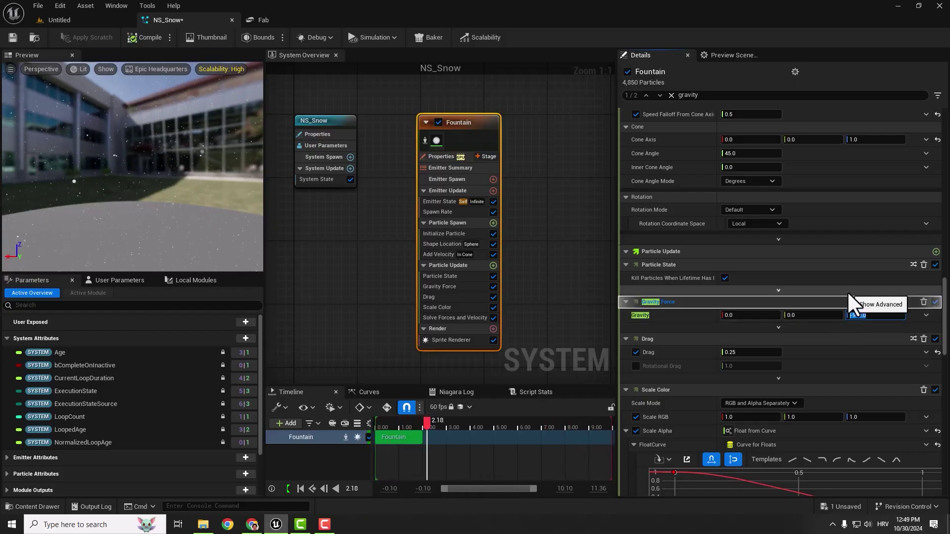
pyautogui.write('-2')
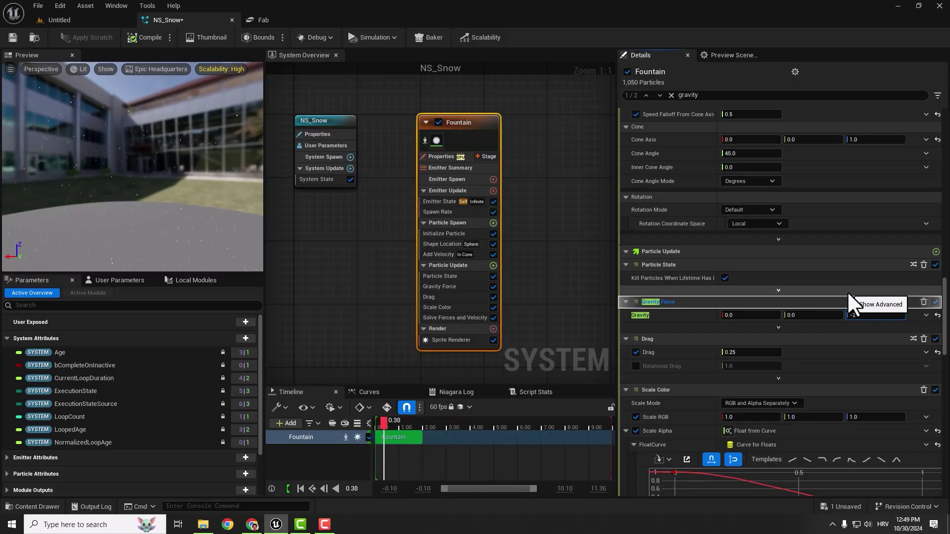
pyautogui.write('5.0')
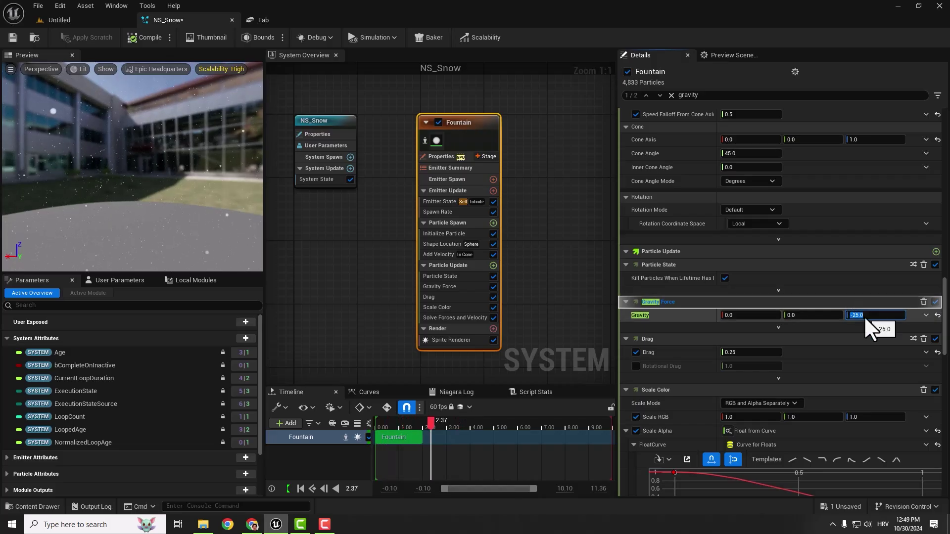
pyautogui.press('Return')
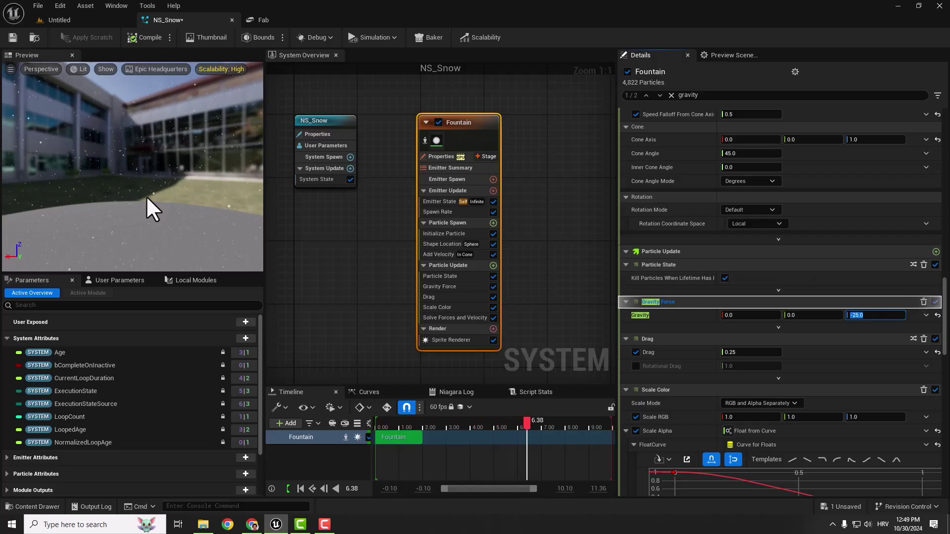
# - Set the particle Lifetime Min to 10 and Lifetime Max to 16 seconds
pyautogui.click(672, 95)
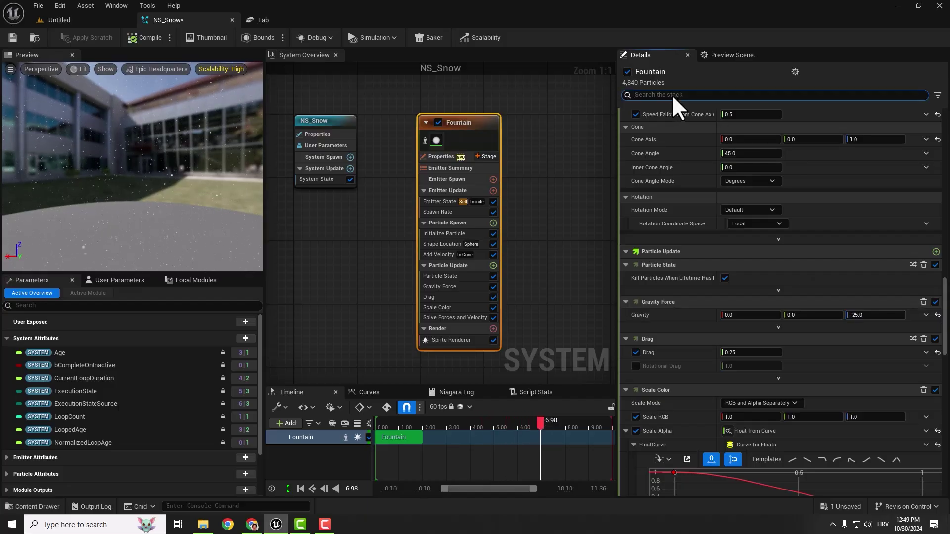
pyautogui.write('point attri')
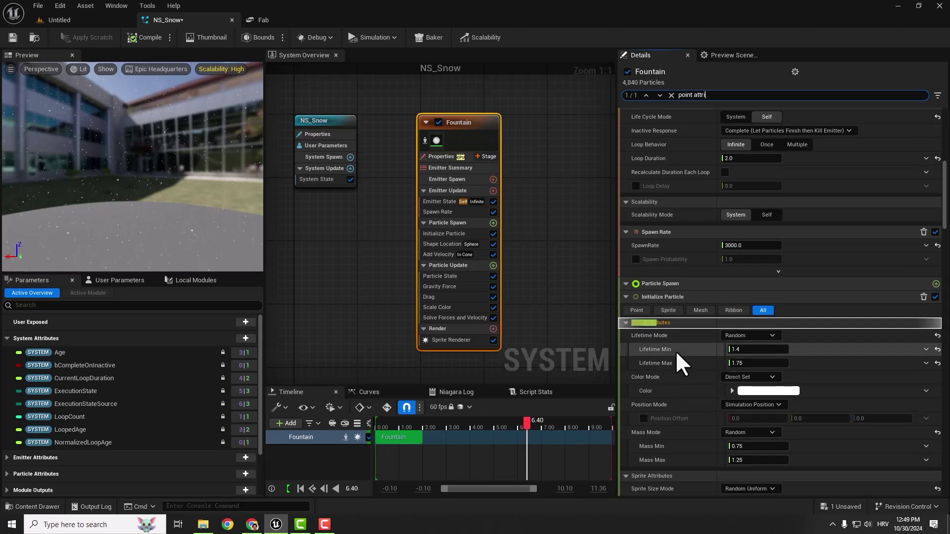
pyautogui.click(645, 337)
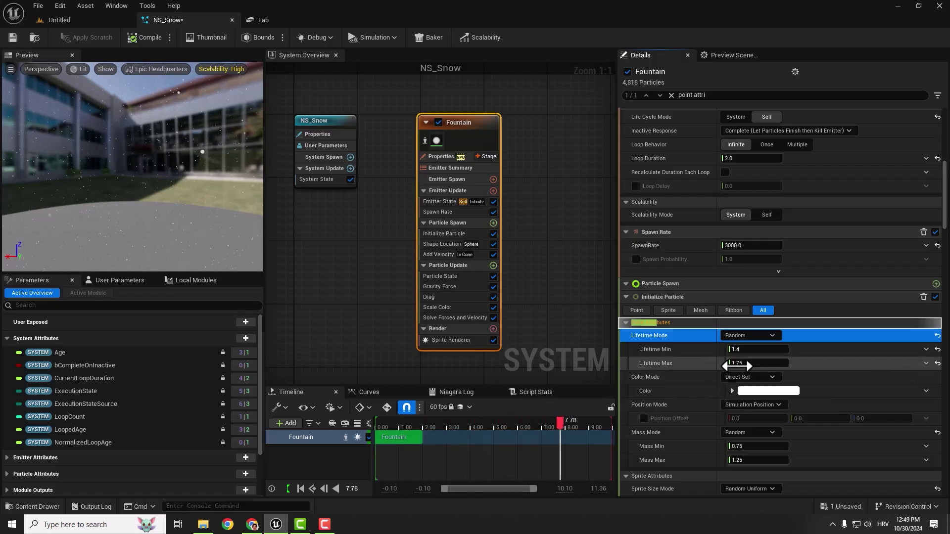
pyautogui.click(750, 350)
pyautogui.write('11')
pyautogui.click(749, 364)
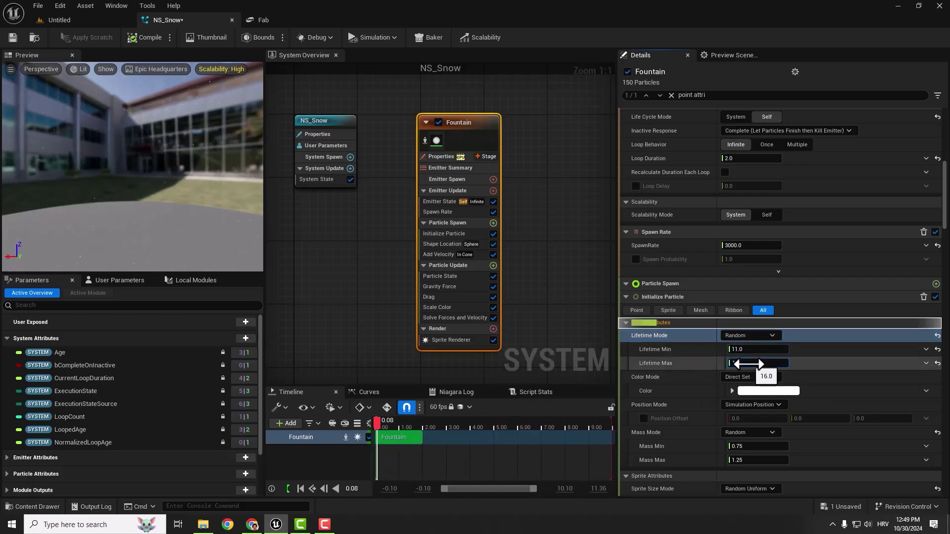
pyautogui.click(672, 95)
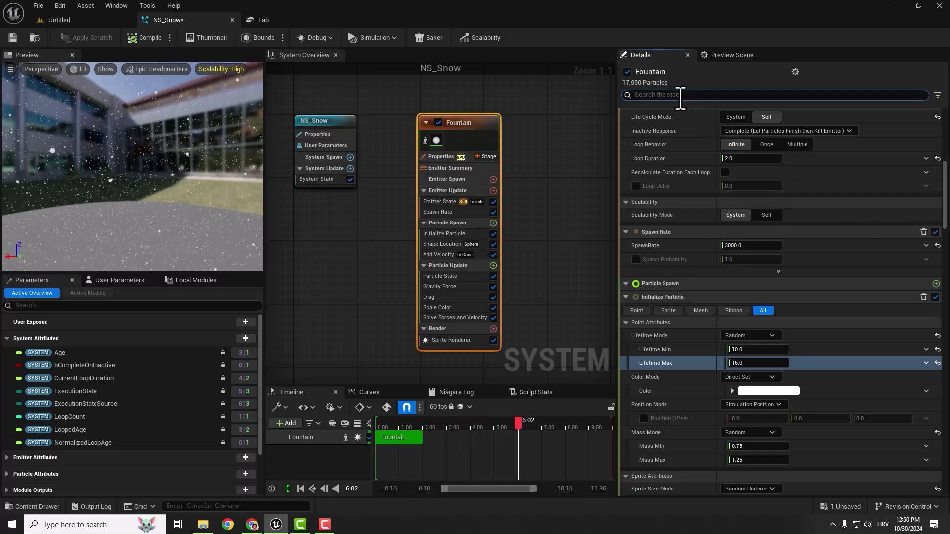
# - Switch Sprite Size Mode to Uniform with a Uniform Sprite Size of 6
pyautogui.write('sprite a')
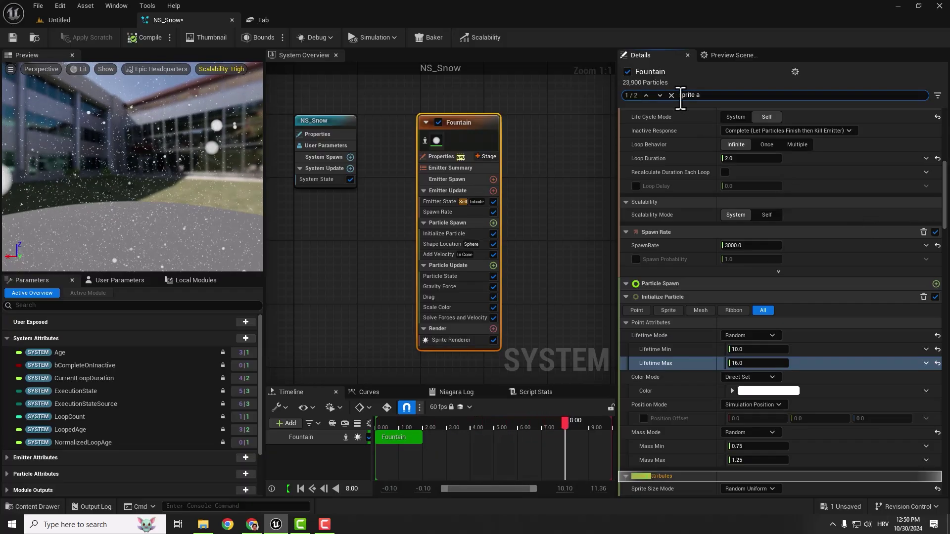
pyautogui.write('tt')
pyautogui.scroll(-5, 762, 292)
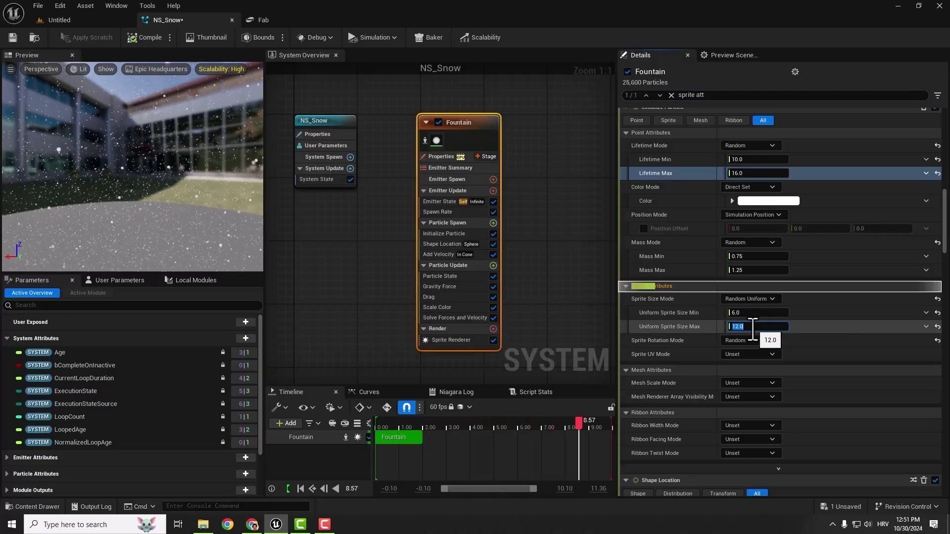
pyautogui.moveTo(753, 327); pyautogui.dragTo(733, 327)
pyautogui.click(643, 313)
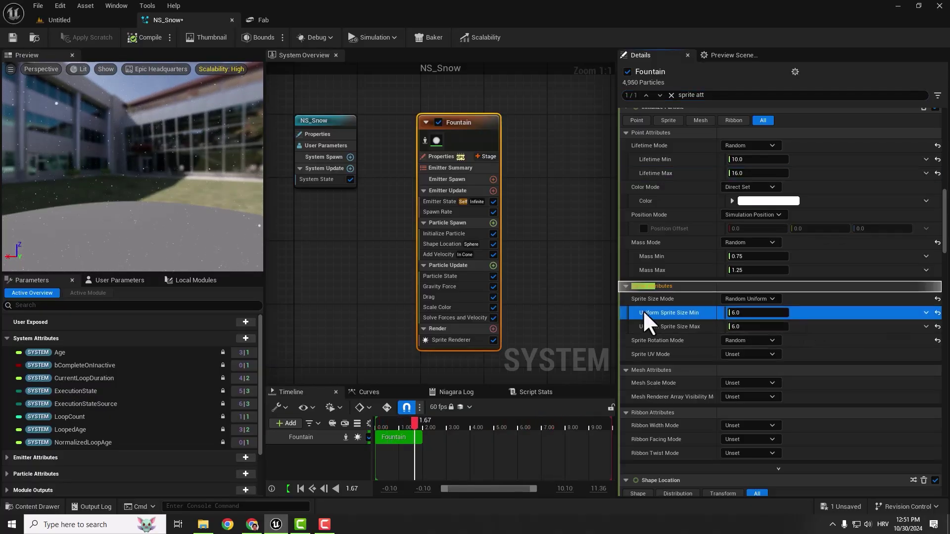
pyautogui.click(742, 298)
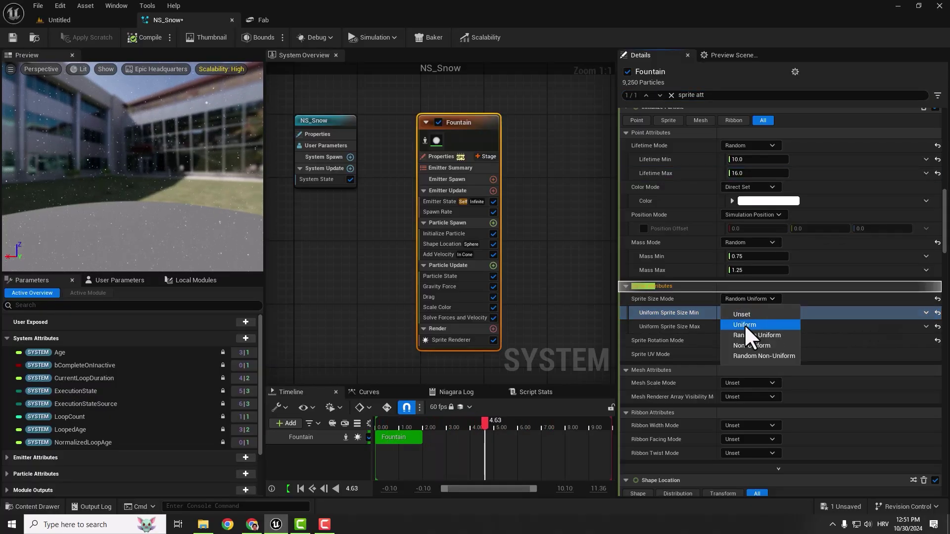
pyautogui.click(744, 324)
pyautogui.click(745, 314)
pyautogui.write('6')
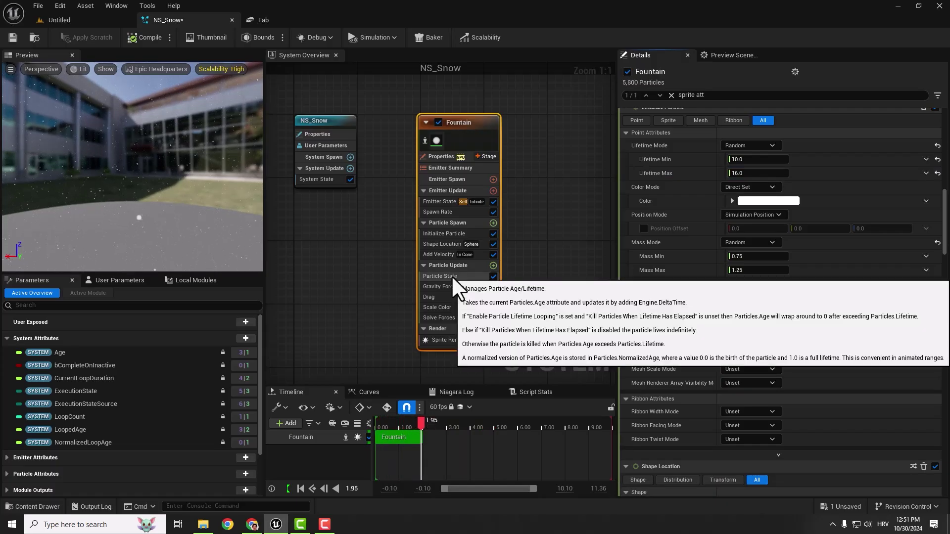
# - Reselect the Fountain emitter and save the NS_Snow system
pyautogui.click(555, 273)
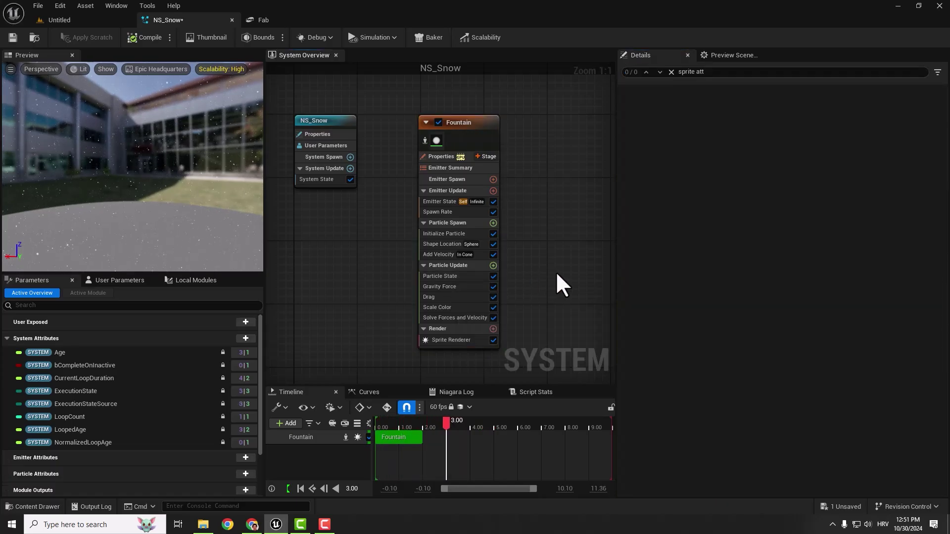
pyautogui.click(462, 122)
pyautogui.click(12, 39)
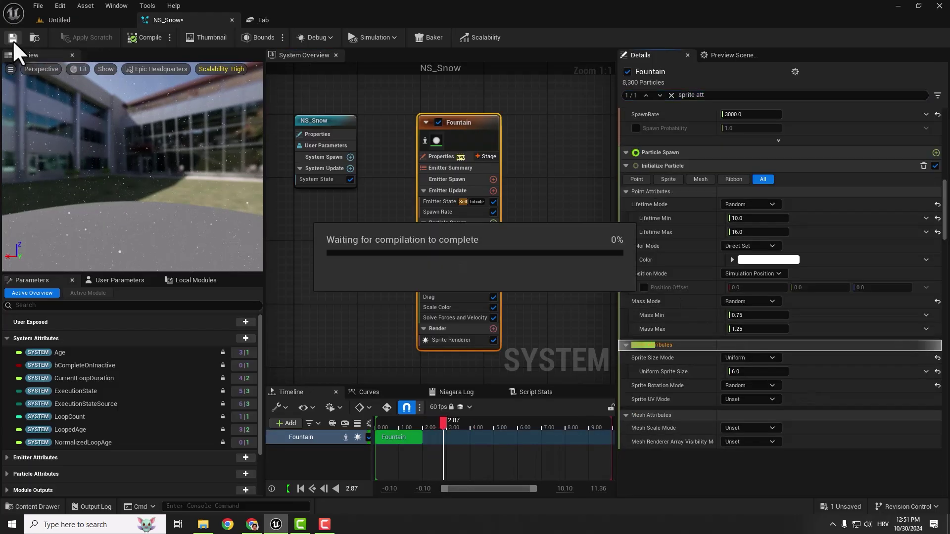
# - Drag NS_Snow into the Snow_Map level and preview the snowfall fullscreen
pyautogui.click(73, 19)
pyautogui.moveTo(229, 401); pyautogui.dragTo(403, 227)
pyautogui.press('F11')
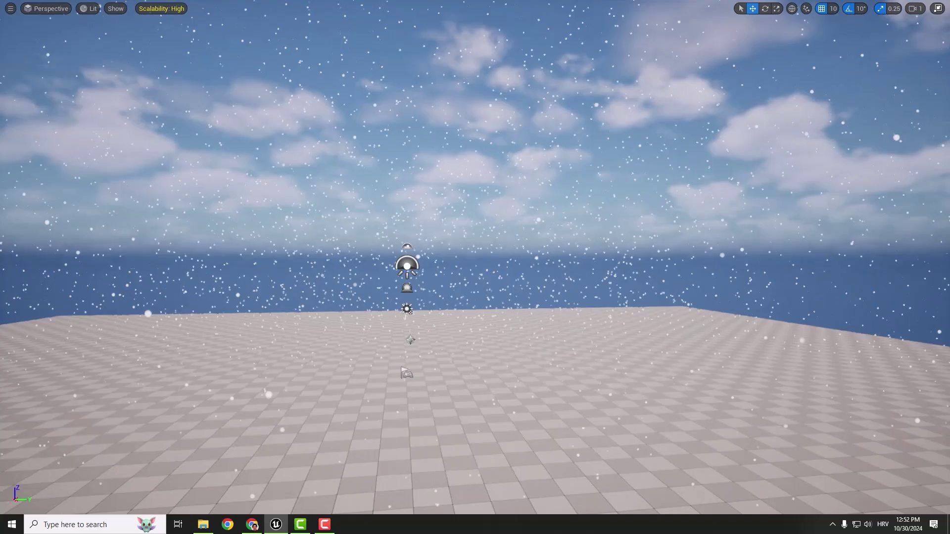
pyautogui.moveTo(620, 262); pyautogui.dragTo(717, 238, button='right')
pyautogui.press('f')
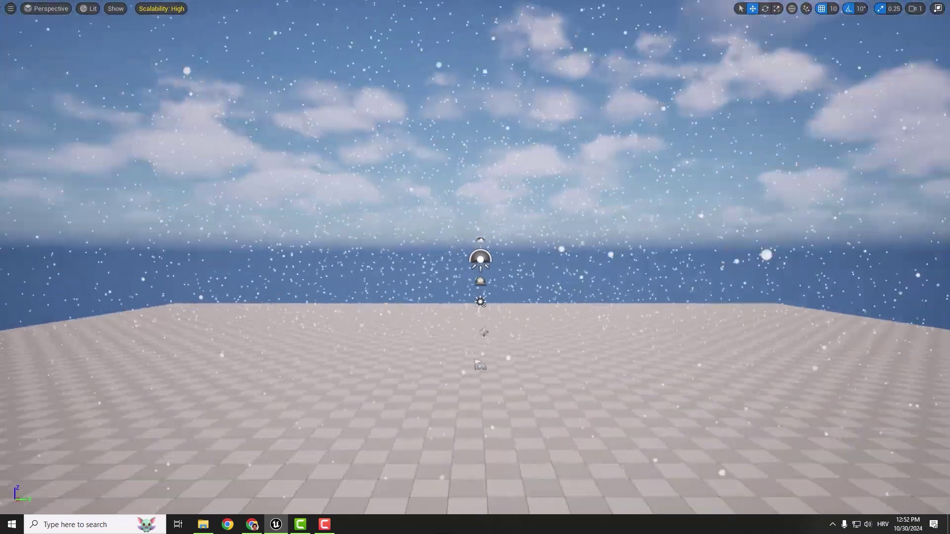
pyautogui.moveTo(475, 267); pyautogui.dragTo(515, 262, button='right')
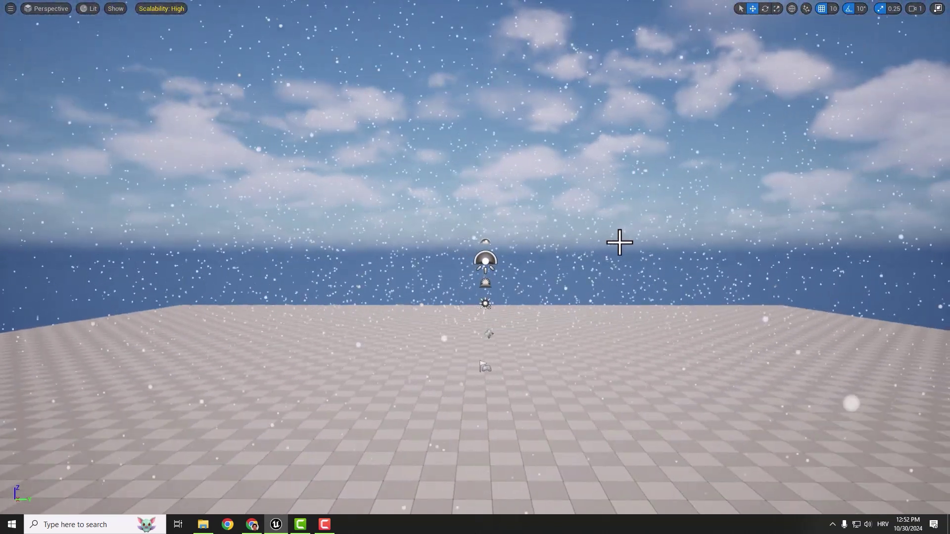
pyautogui.press('F11')
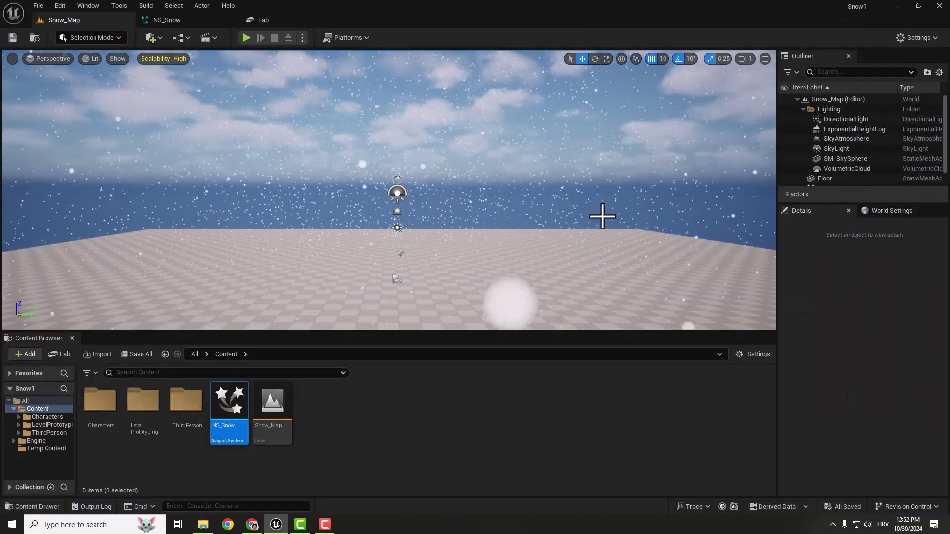
# - Find the NS_Snow actor via an Outliner search for 'niagara' and set its Bounds Scale to 100
pyautogui.moveTo(484, 175)
pyautogui.mouseDown(button='right')
pyautogui.moveTo(436, 176)
pyautogui.moveTo(466, 173)
pyautogui.mouseUp(button='right')
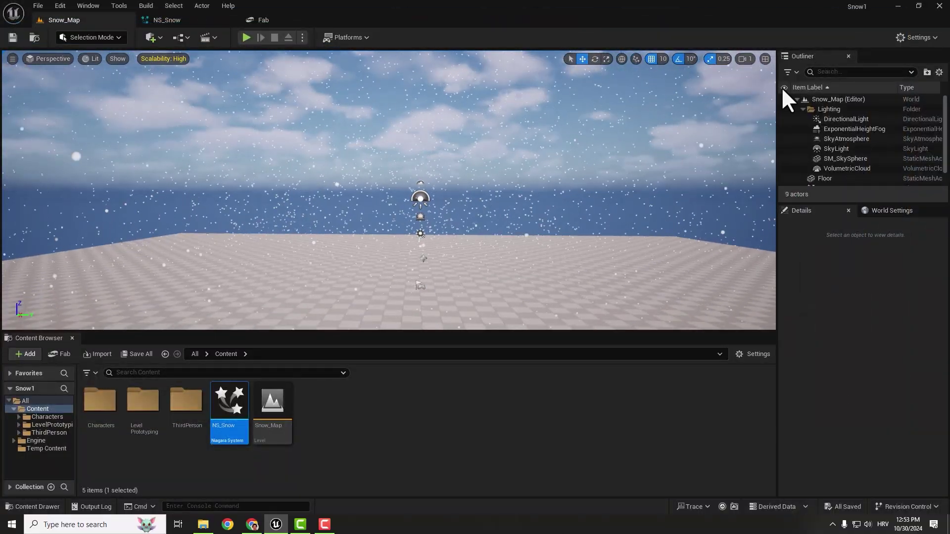
pyautogui.click(836, 72)
pyautogui.write('niagara')
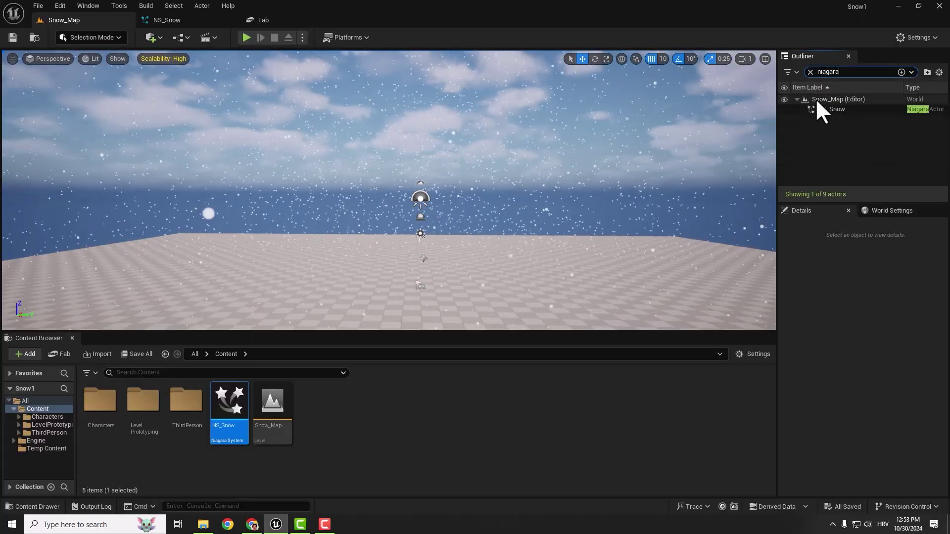
pyautogui.click(818, 109)
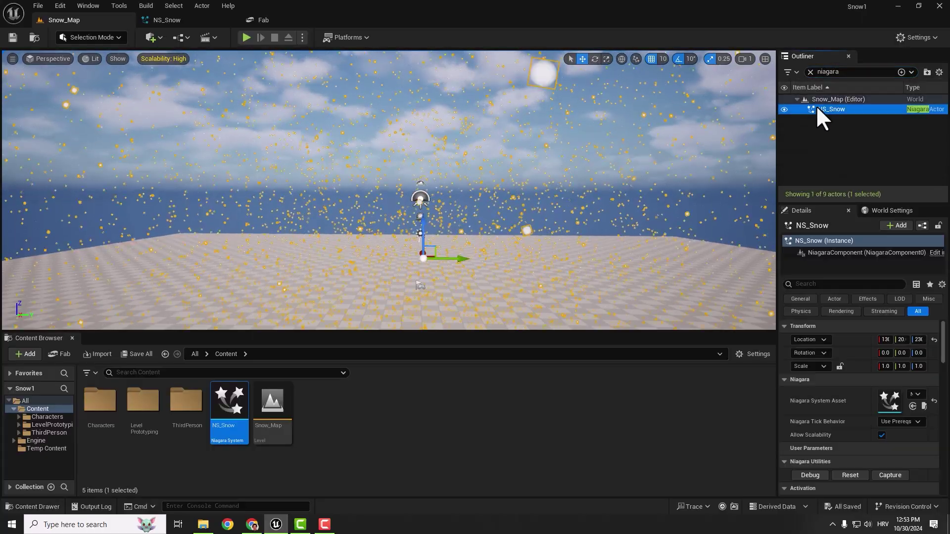
pyautogui.click(879, 285)
pyautogui.write('boun')
pyautogui.click(796, 284)
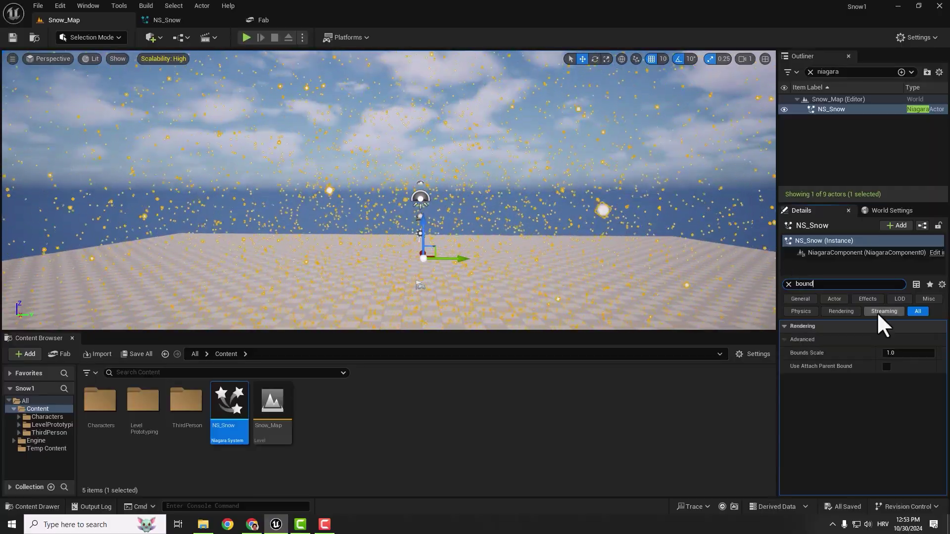
pyautogui.click(898, 353)
pyautogui.write('100')
pyautogui.press('Return')
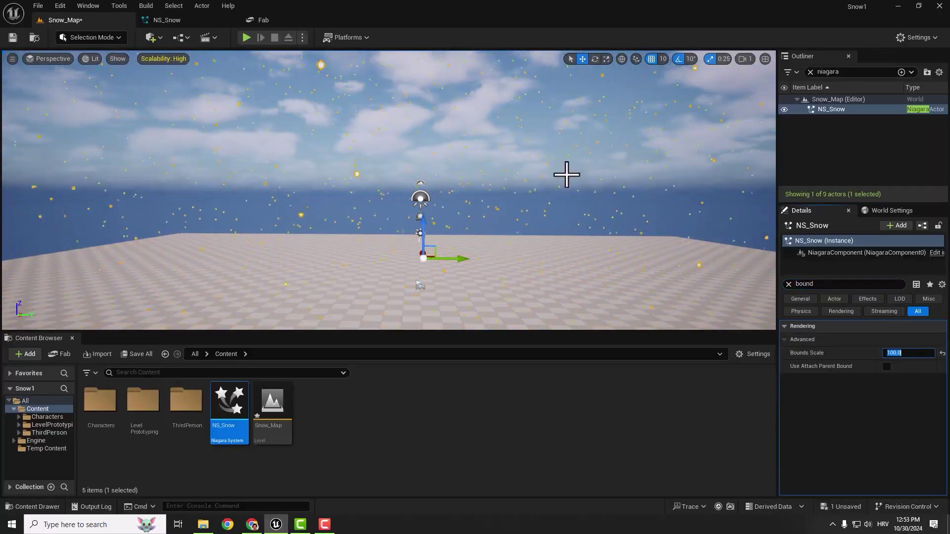
pyautogui.moveTo(566, 174); pyautogui.dragTo(542, 178, button='right')
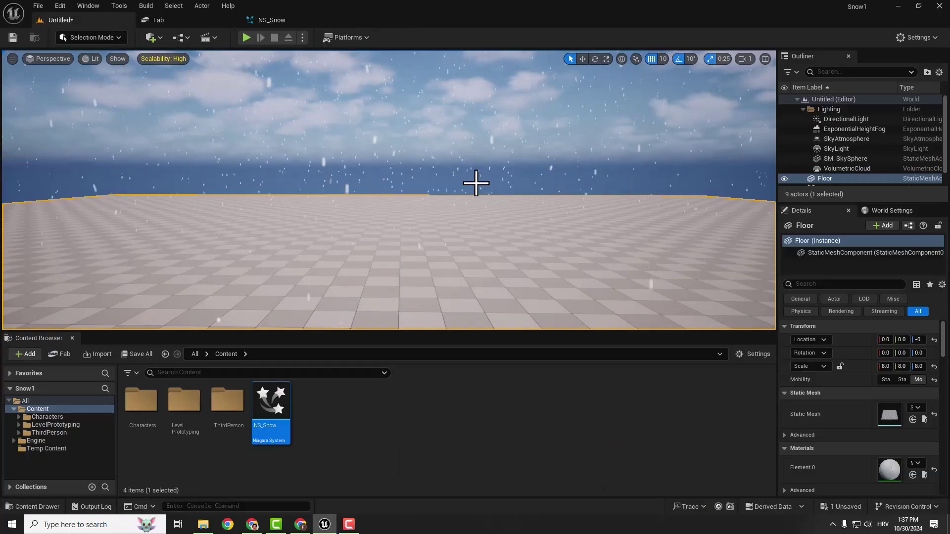
# - In the NS_Snow system, set the Fountain emitter's Cone Angle to 180 and save
pyautogui.moveTo(476, 184); pyautogui.dragTo(490, 186, button='right')
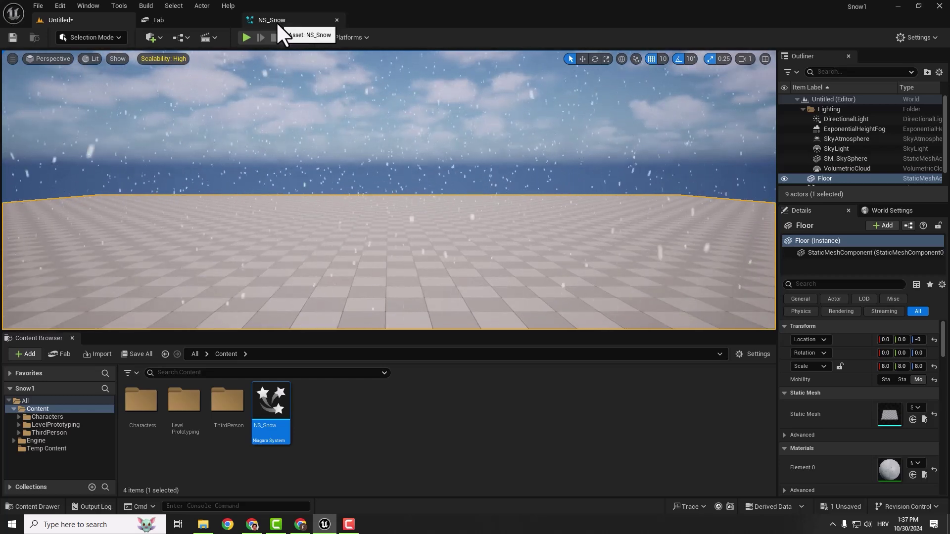
pyautogui.click(276, 22)
pyautogui.click(519, 109)
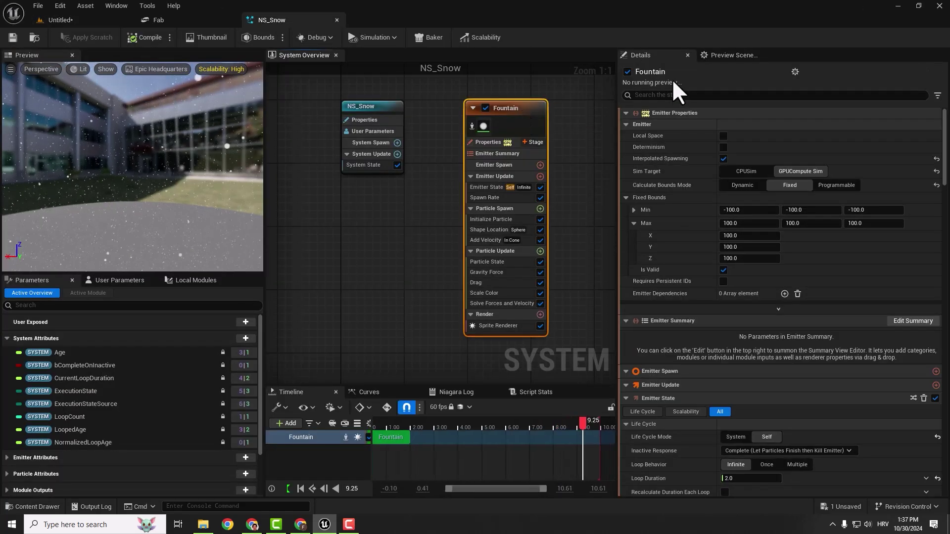
pyautogui.click(671, 95)
pyautogui.write('cone angle')
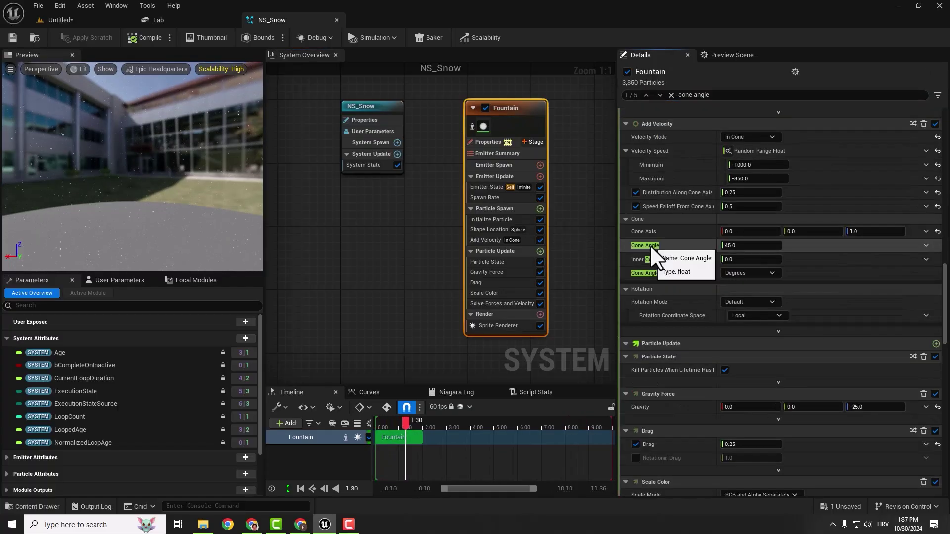
pyautogui.click(742, 245)
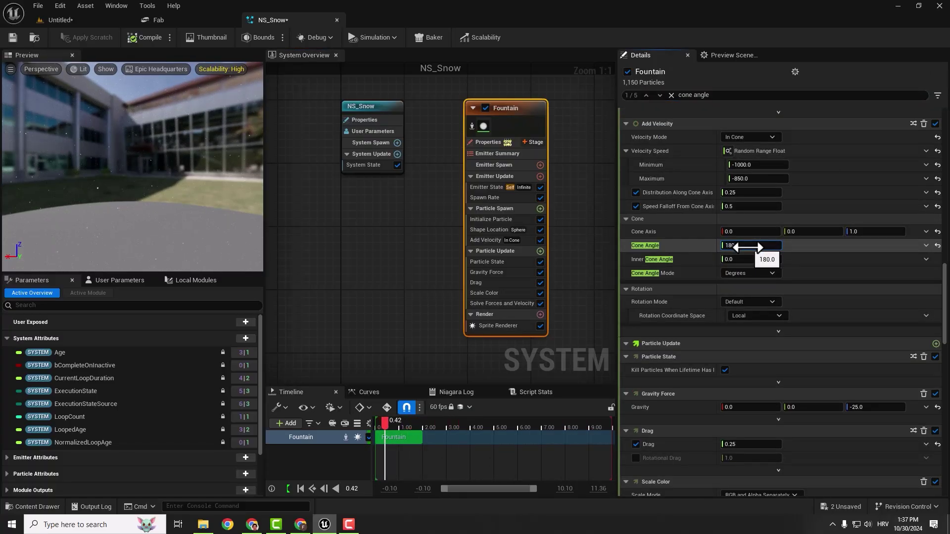
pyautogui.press('Return')
pyautogui.hotkey('ctrl', 's')
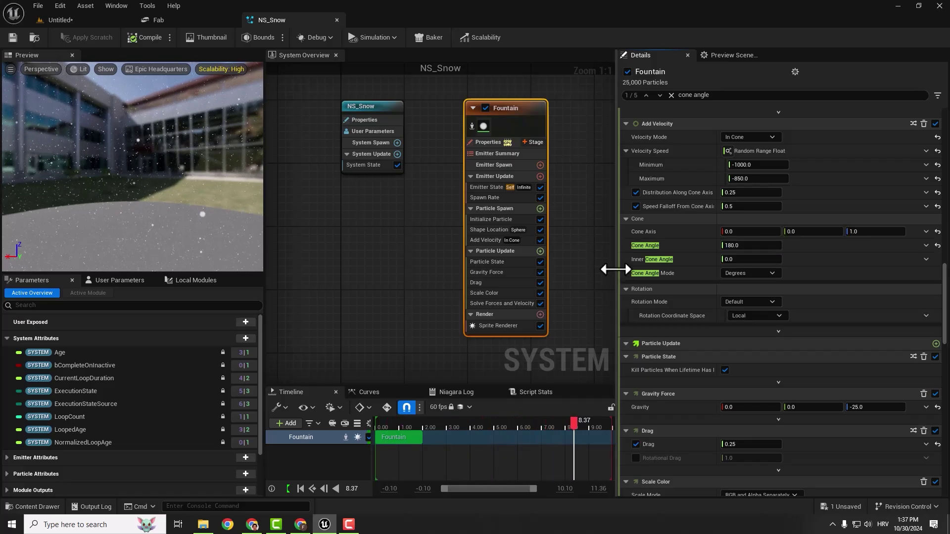
# - Check the snowfall in the level, re-enter Cone Angle 180, and return to the level
pyautogui.click(767, 246)
pyautogui.write('0')
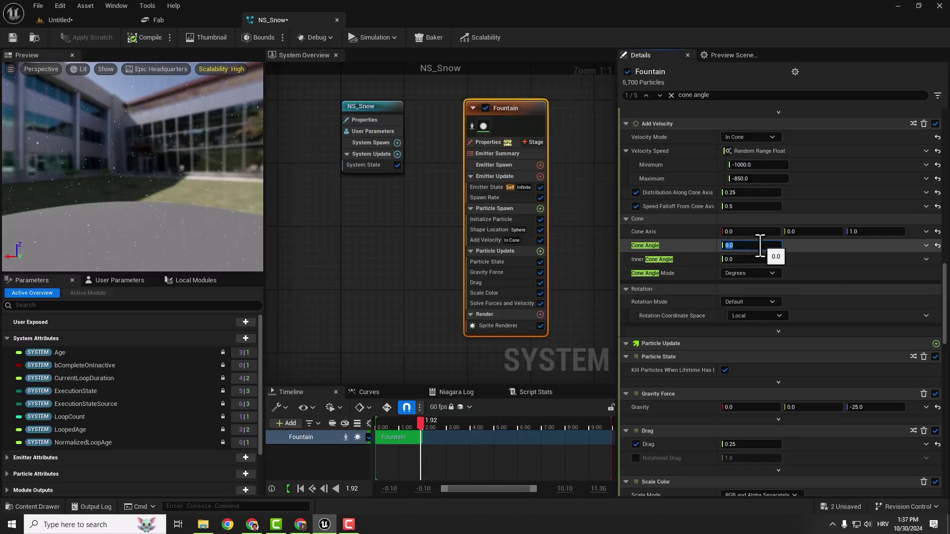
pyautogui.click(57, 19)
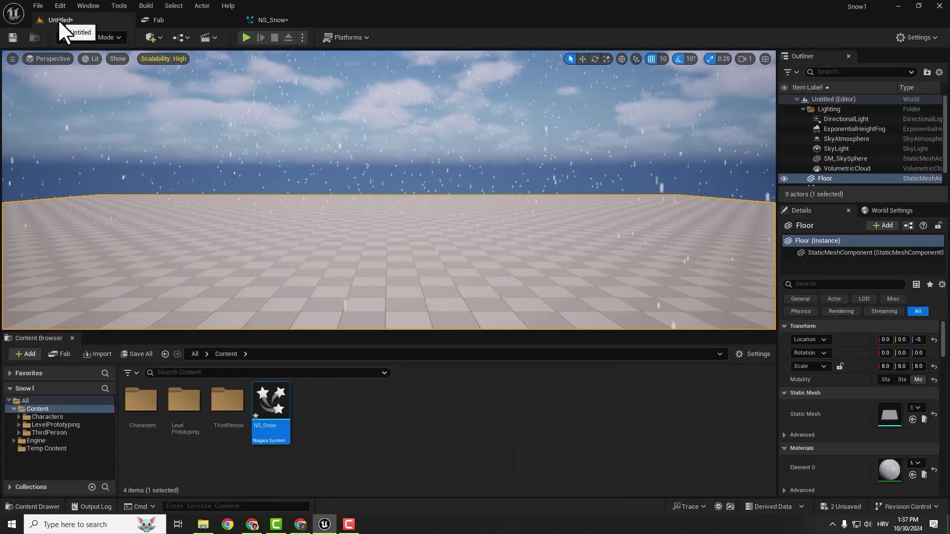
pyautogui.click(270, 20)
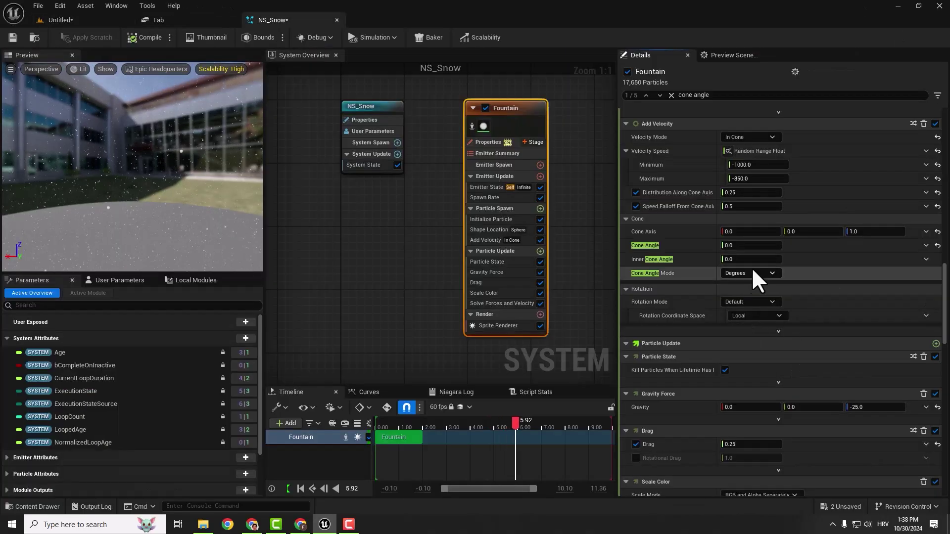
pyautogui.click(748, 247)
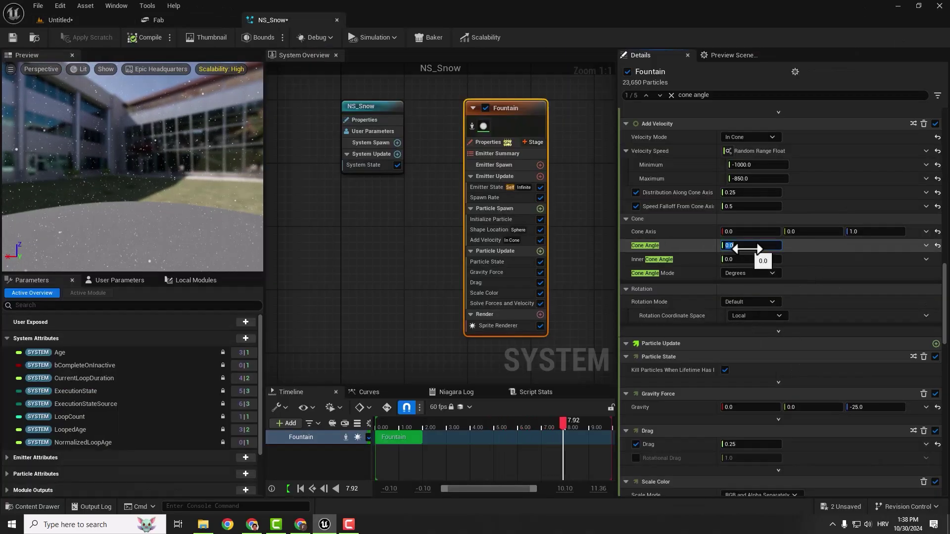
pyautogui.write('180')
pyautogui.press('Return')
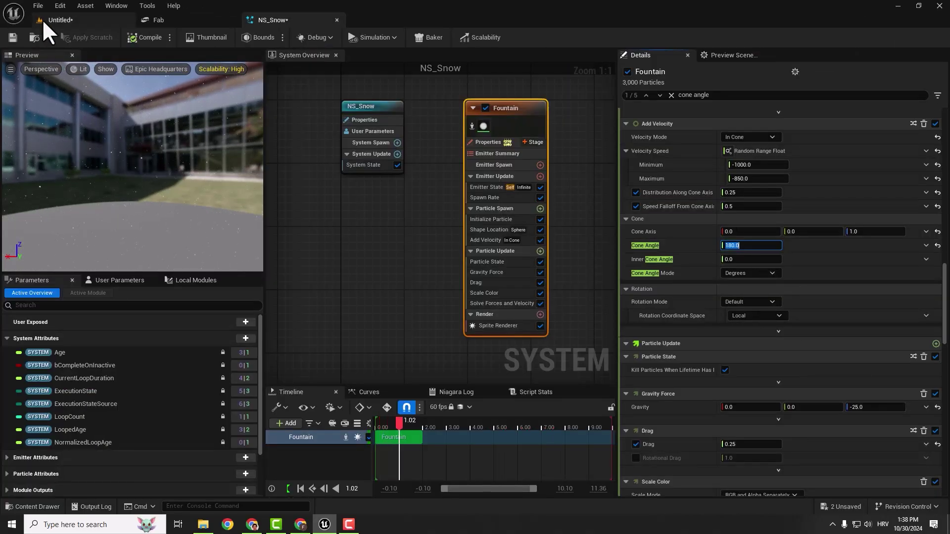
pyautogui.click(58, 19)
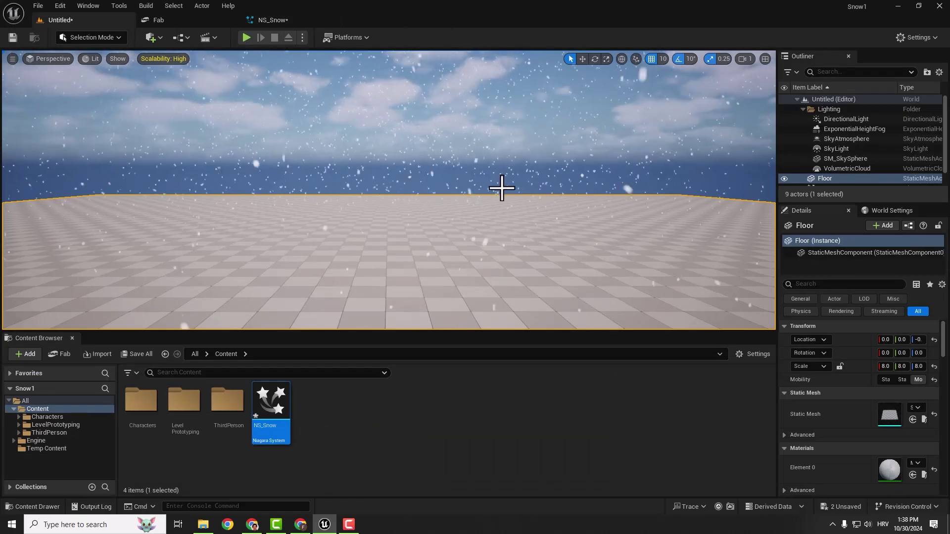
# - Orbit the viewport up to the sky and back down to view the falling snow
pyautogui.moveTo(503, 193); pyautogui.dragTo(471, 169, button='right')
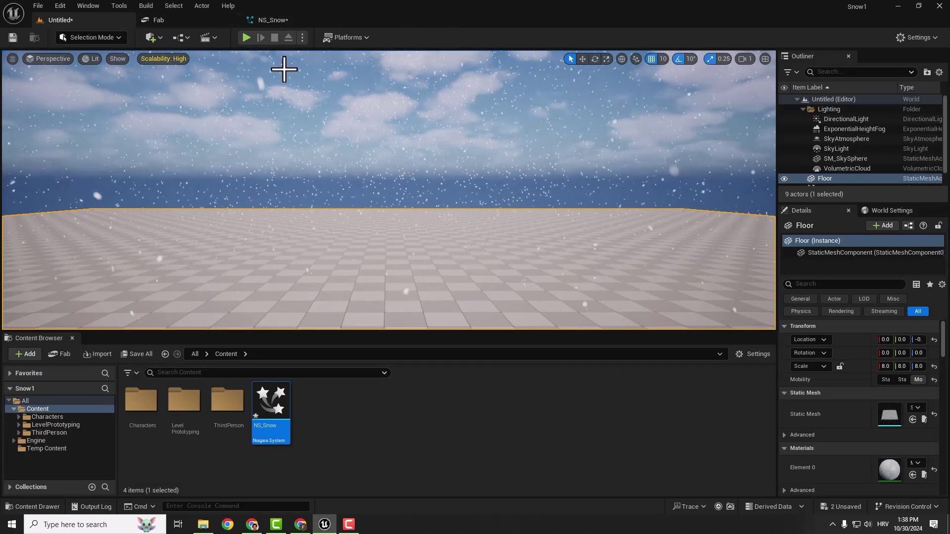
pyautogui.moveTo(536, 251); pyautogui.dragTo(553, 215, button='right')
pyautogui.moveTo(482, 213); pyautogui.dragTo(481, 229, button='right')
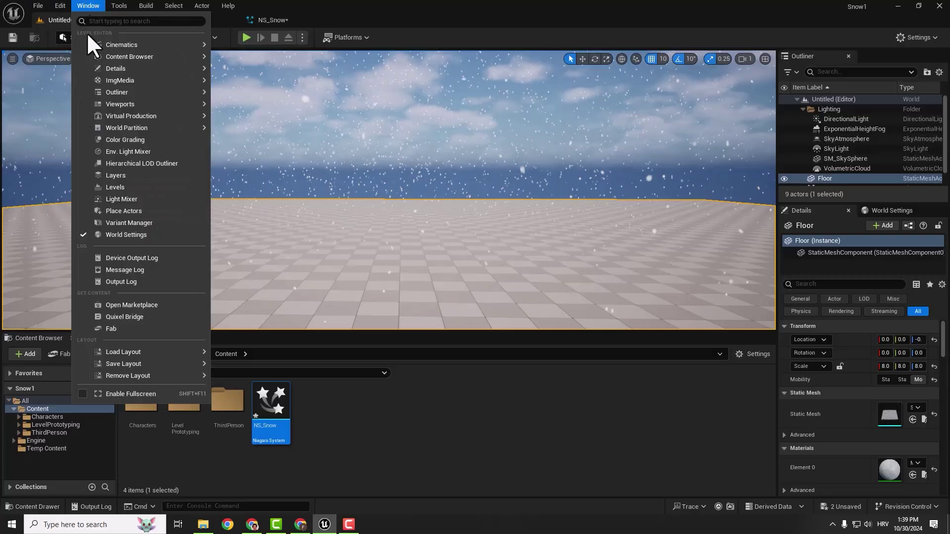
# - Check the Fab plugin in the Plugins manager after opening the Fab tab
pyautogui.click(111, 329)
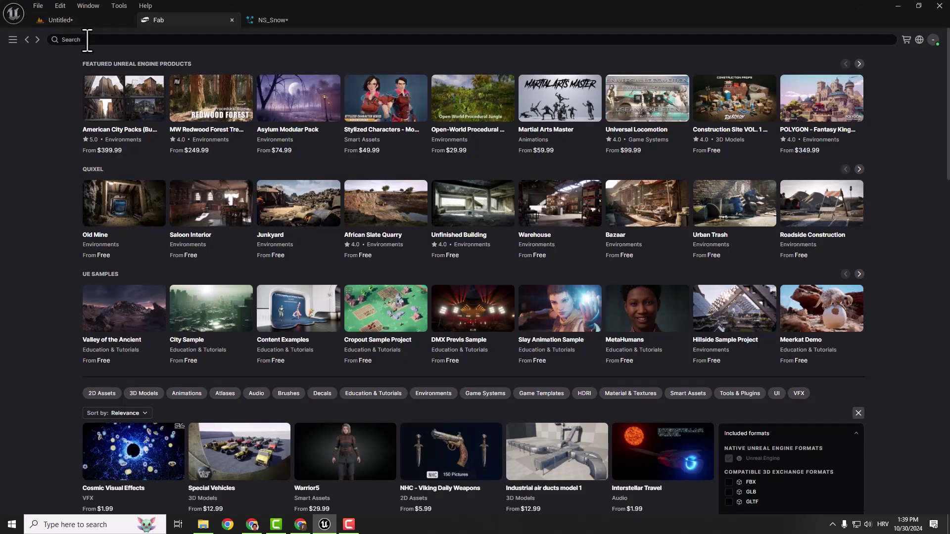
pyautogui.click(82, 18)
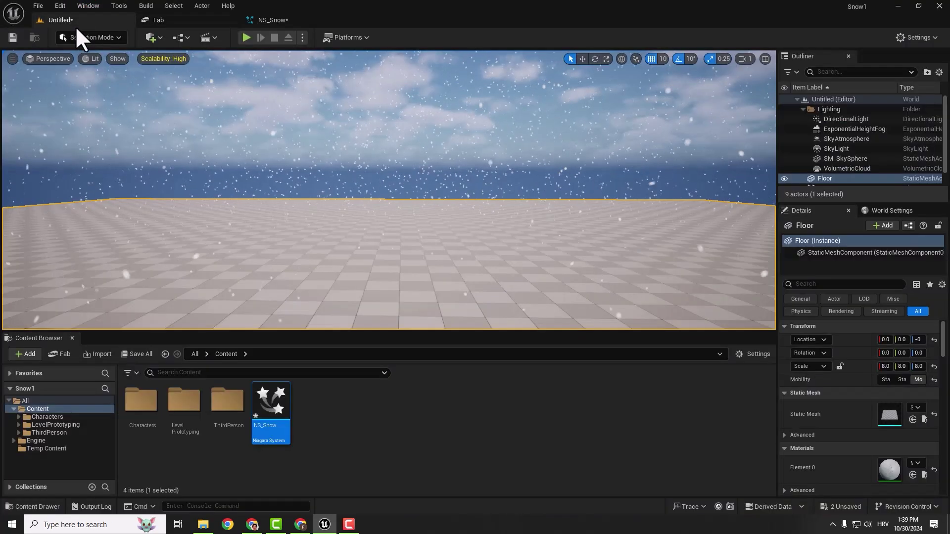
pyautogui.click(60, 5)
pyautogui.click(100, 175)
pyautogui.write('fab')
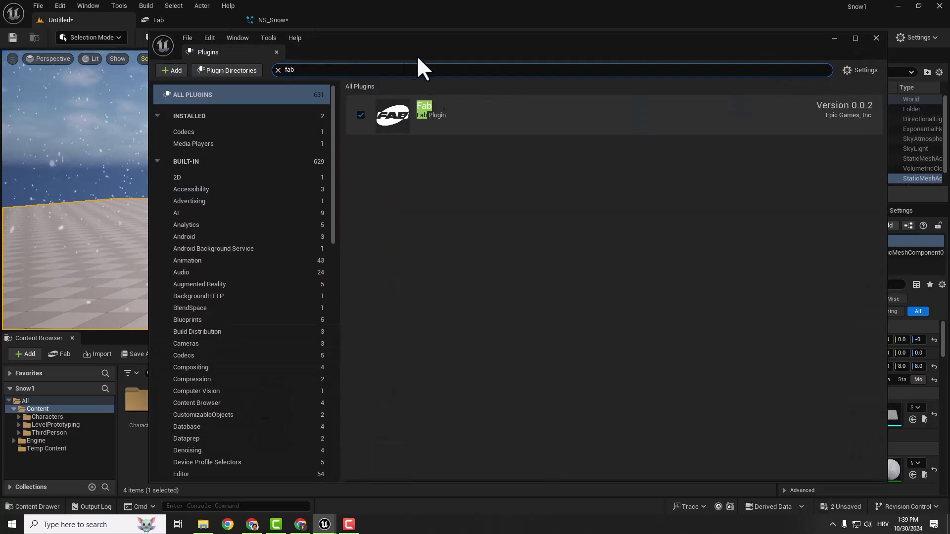
pyautogui.click(876, 38)
# - Search the Fab marketplace for 'mw auto'
pyautogui.click(157, 19)
pyautogui.click(77, 40)
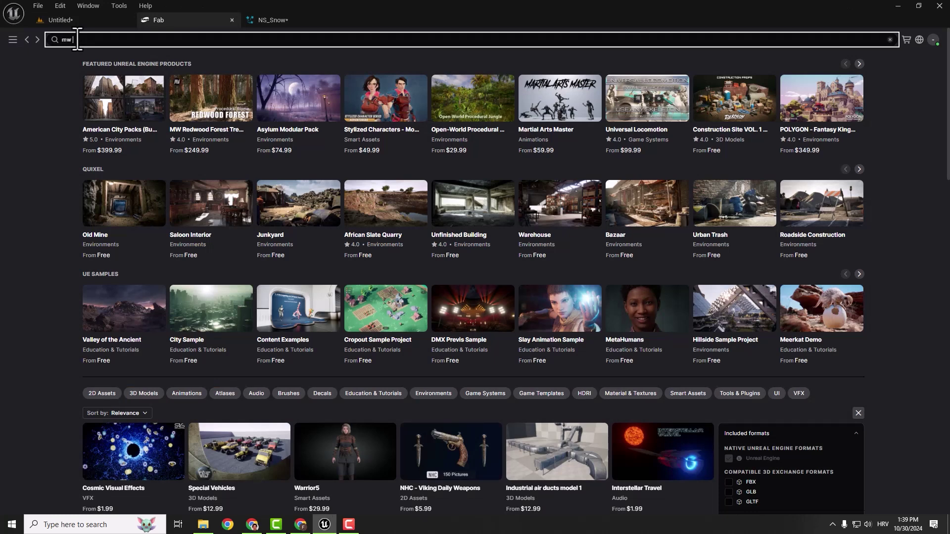
pyautogui.write('mw auto')
pyautogui.press('Return')
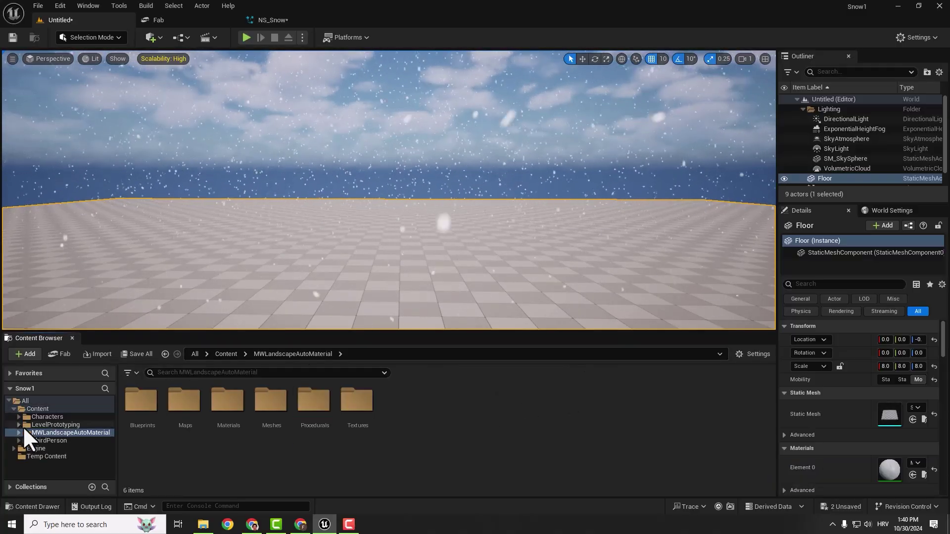
# - Open the third snowy landscape level from the MWLandscapeAutoMaterial Maps folder
pyautogui.click(44, 435)
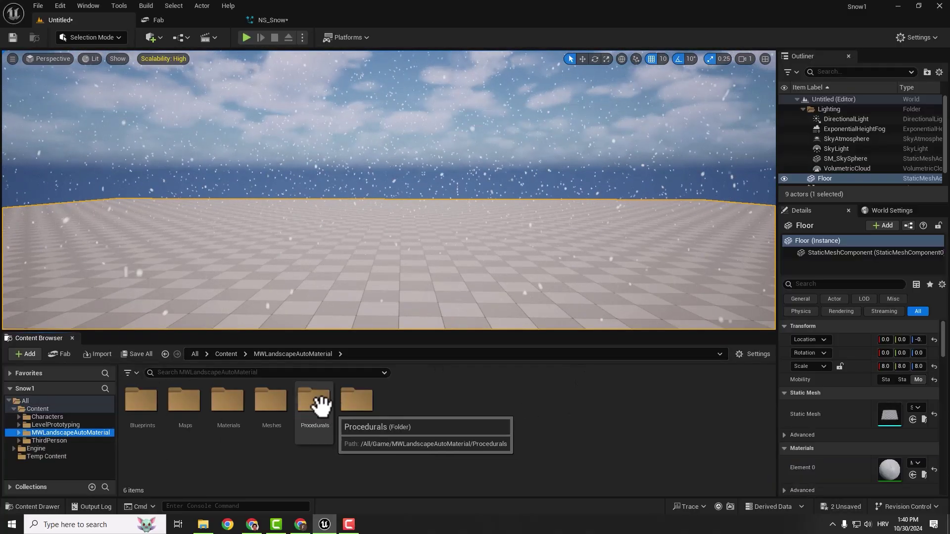
pyautogui.doubleClick(182, 402)
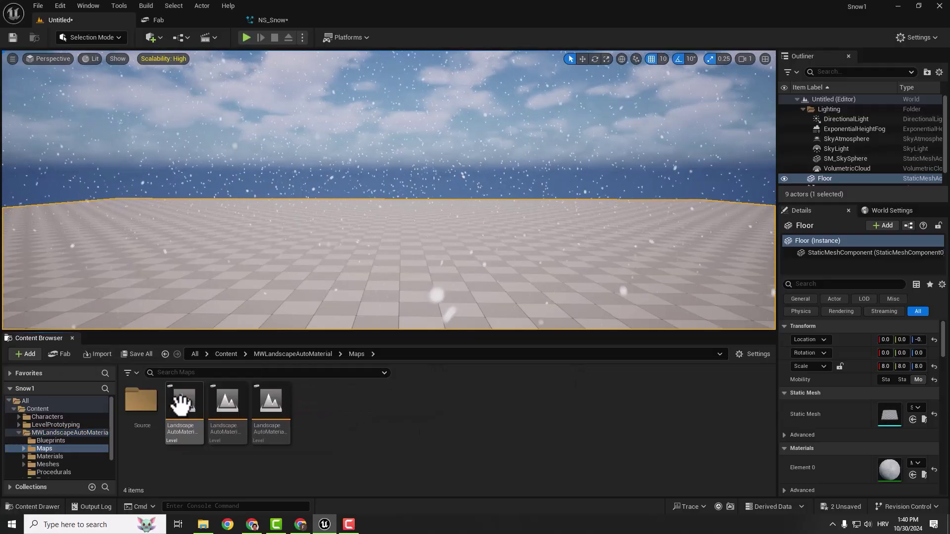
pyautogui.doubleClick(270, 411)
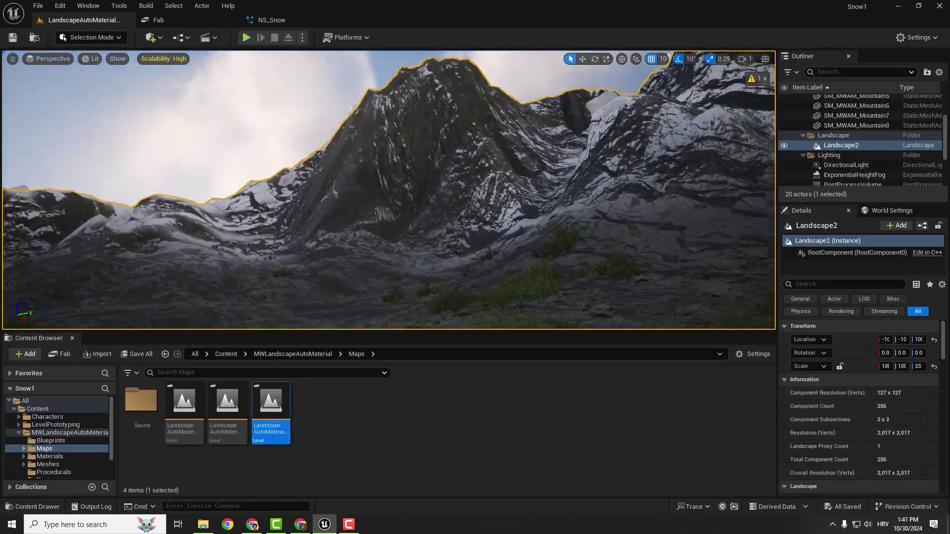
pyautogui.moveTo(386, 193); pyautogui.dragTo(411, 188, button='right')
# - Drag NS_Snow from Content into the mountain level and open its Shape Location settings
pyautogui.click(46, 407)
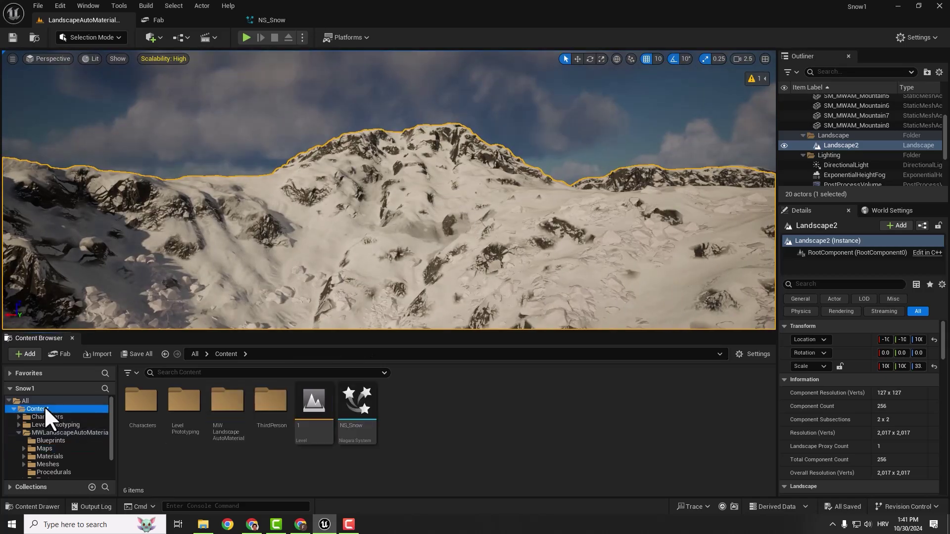
pyautogui.moveTo(355, 400); pyautogui.dragTo(421, 250)
pyautogui.moveTo(483, 239)
pyautogui.mouseDown(button='right')
pyautogui.moveTo(487, 228)
pyautogui.moveTo(487, 237)
pyautogui.mouseUp(button='right')
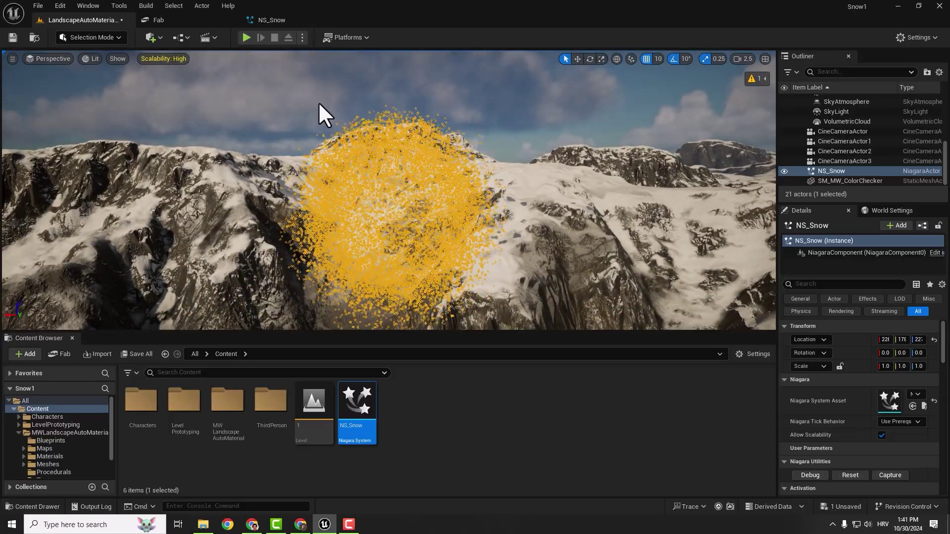
pyautogui.click(260, 20)
pyautogui.click(489, 230)
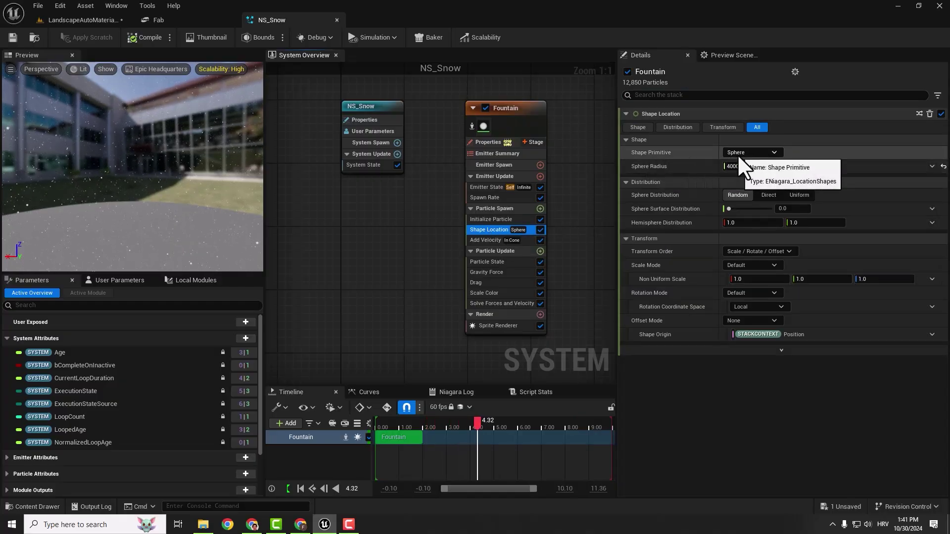
# - Inspect the Sphere Radius and Shape Primitive options, then return to the LandscapeAutoMaterial level
pyautogui.click(750, 167)
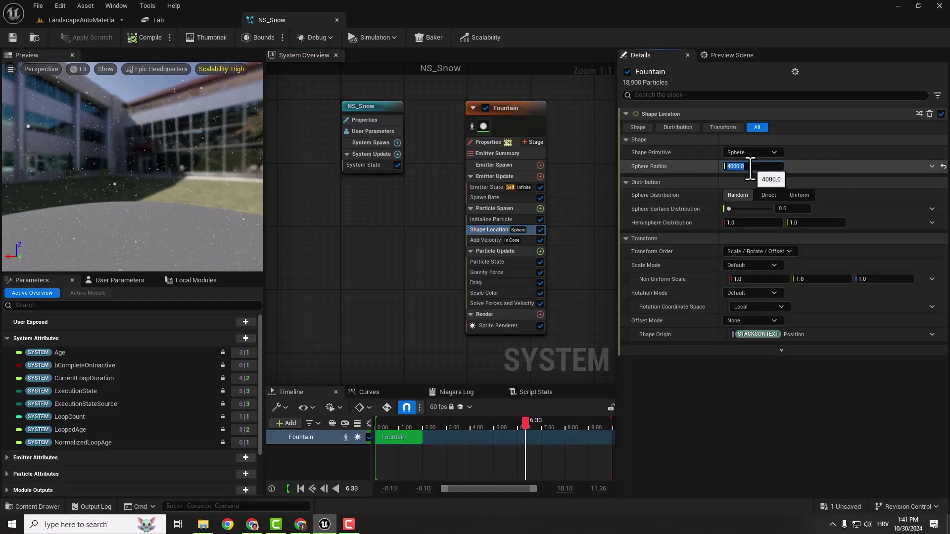
pyautogui.click(755, 154)
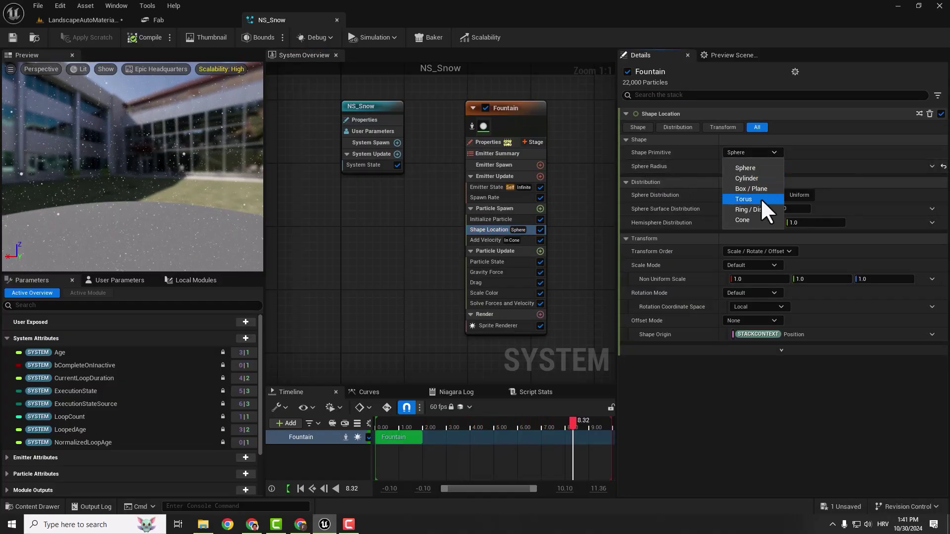
pyautogui.click(97, 22)
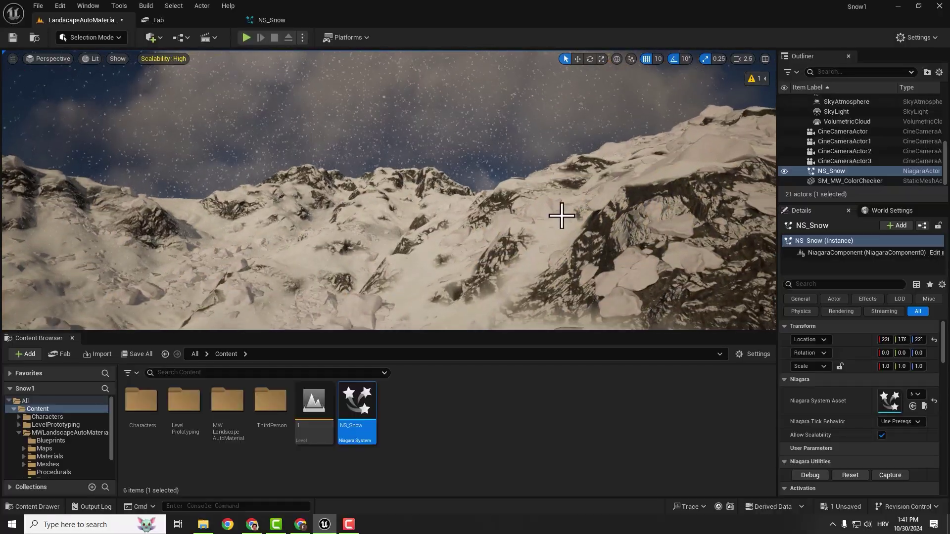
# - Hide VolumetricCloud in the Outliner and set ExponentialHeightFog's Fog Density to 0.1
pyautogui.click(831, 134)
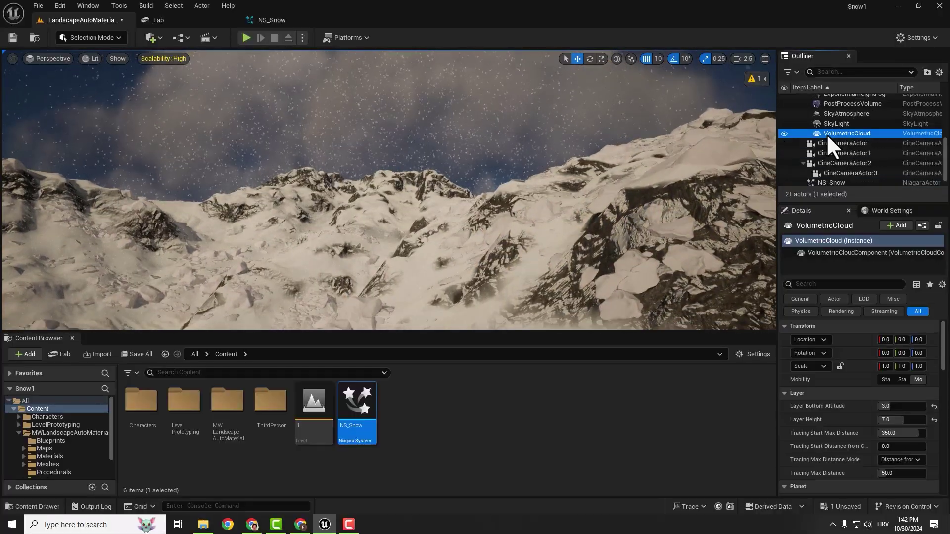
pyautogui.click(783, 133)
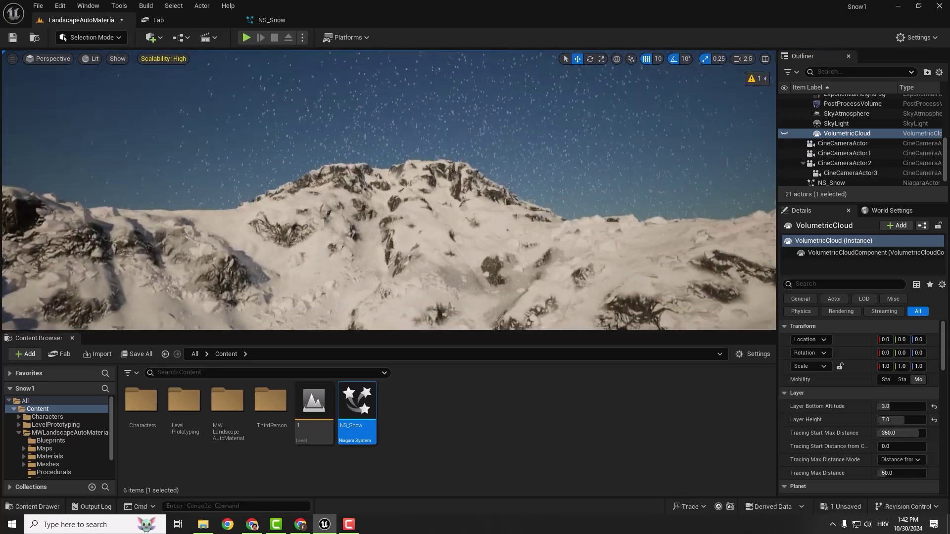
pyautogui.scroll(1, 842, 128)
pyautogui.click(854, 109)
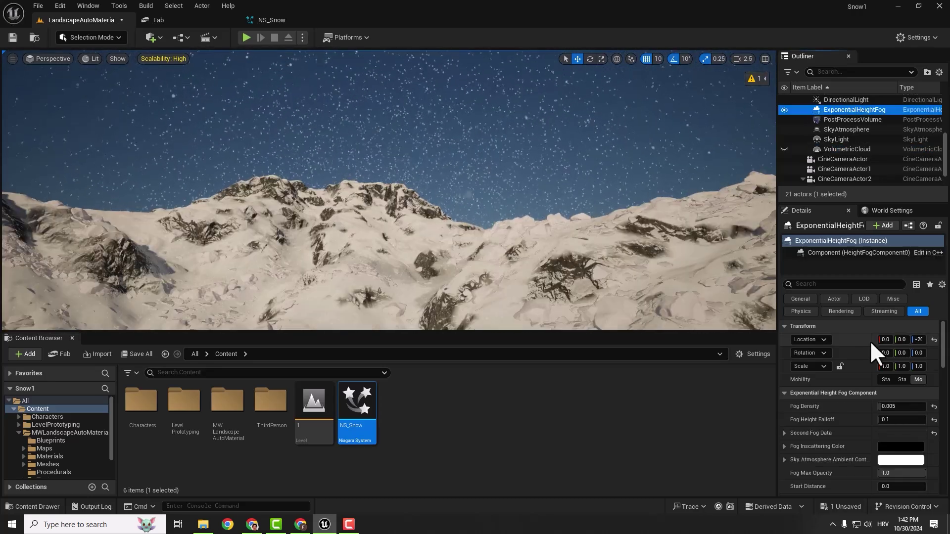
pyautogui.click(898, 406)
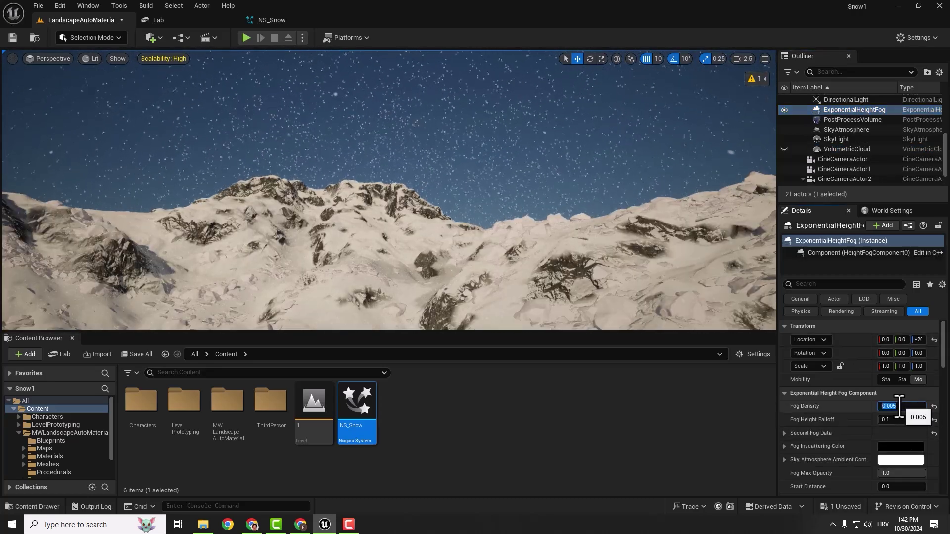
pyautogui.write('0.1')
pyautogui.press('Return')
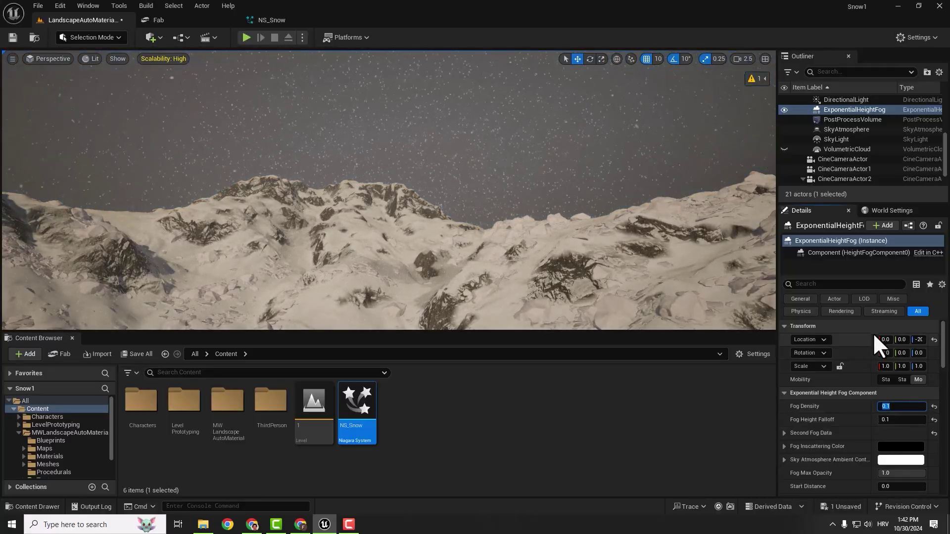
pyautogui.click(836, 100)
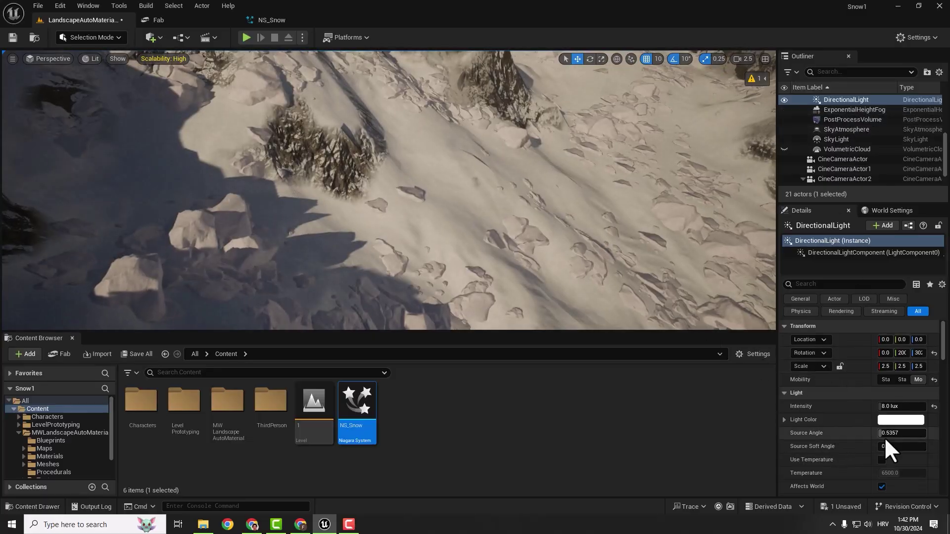
# - Set the DirectionalLight's Source Angle to 50 and tilt the view up to the peaks
pyautogui.click(900, 433)
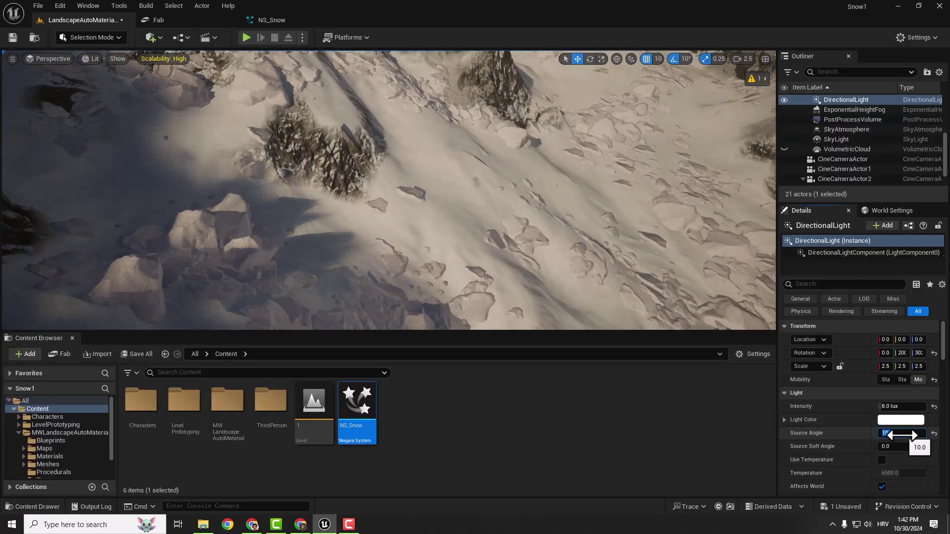
pyautogui.press('Return')
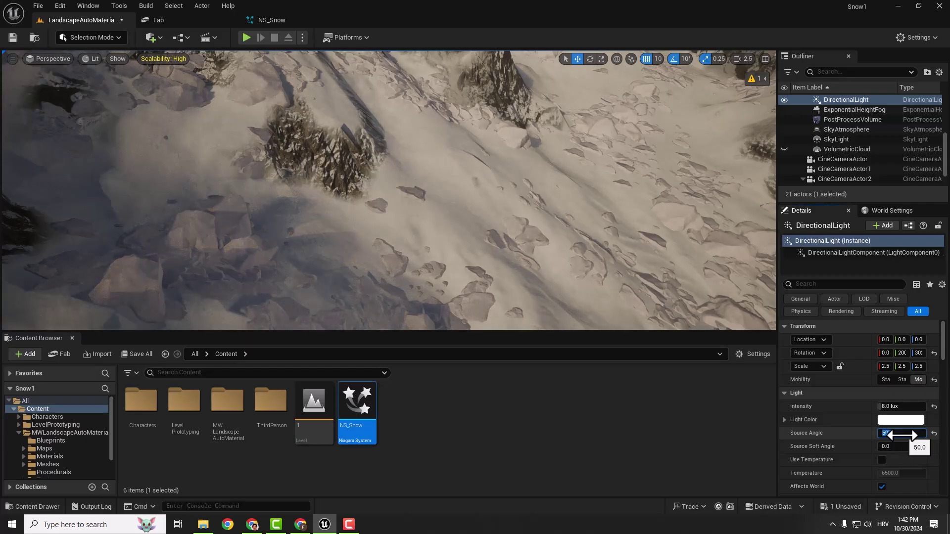
pyautogui.moveTo(551, 243); pyautogui.dragTo(541, 226, button='right')
pyautogui.press('F11')
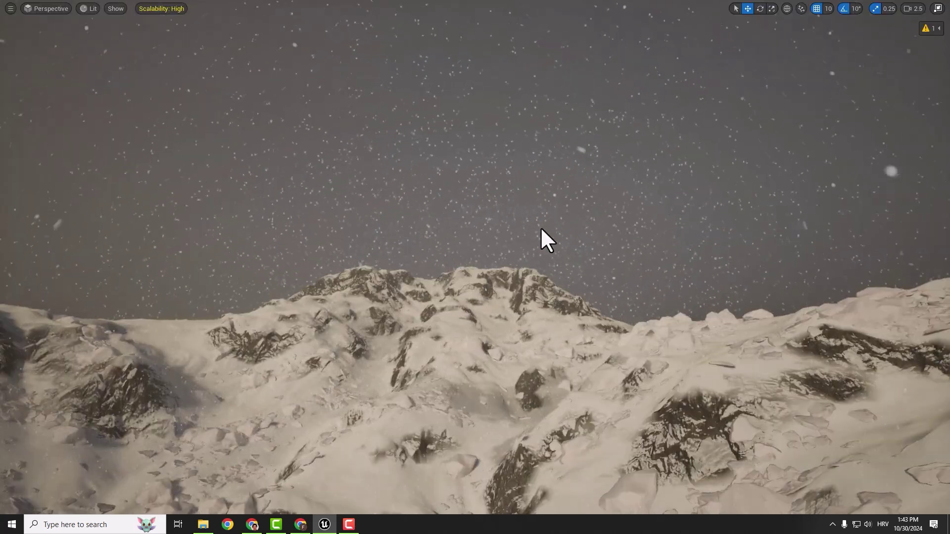